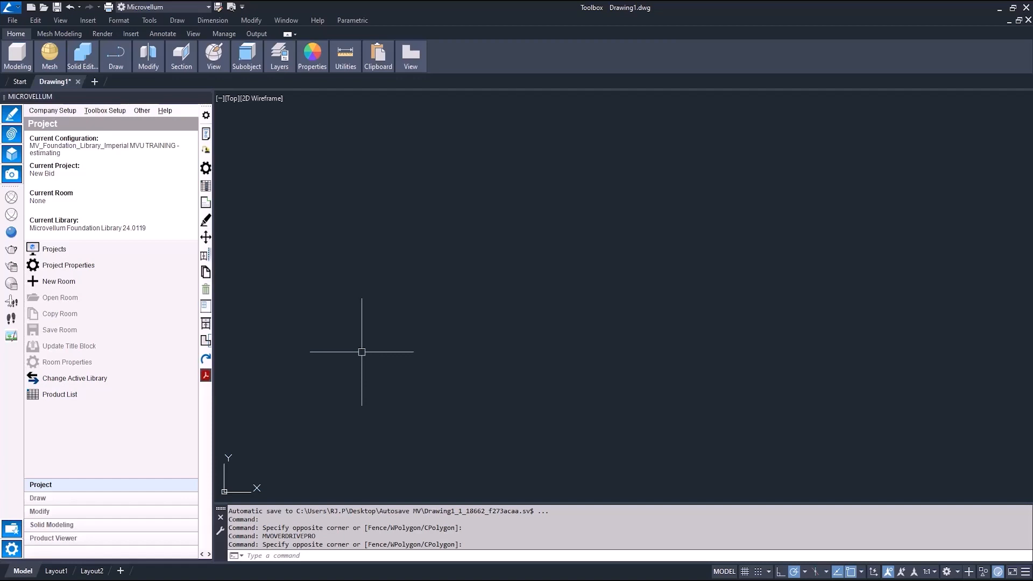
Step: Open the product list and review the room layout across the pages of the floor plan PDF
left_click(84, 396)
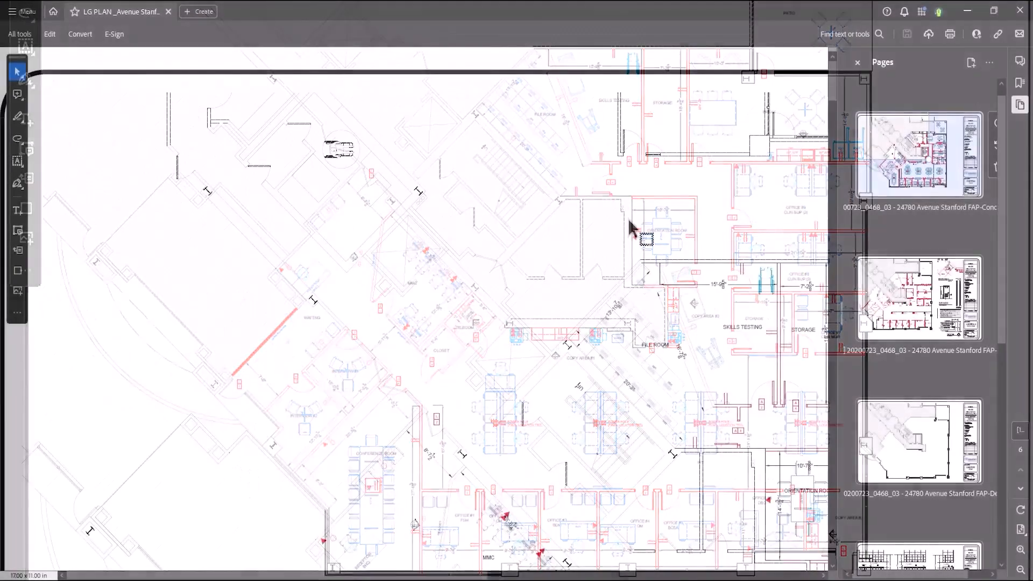
scroll(254, 408, "right", 6)
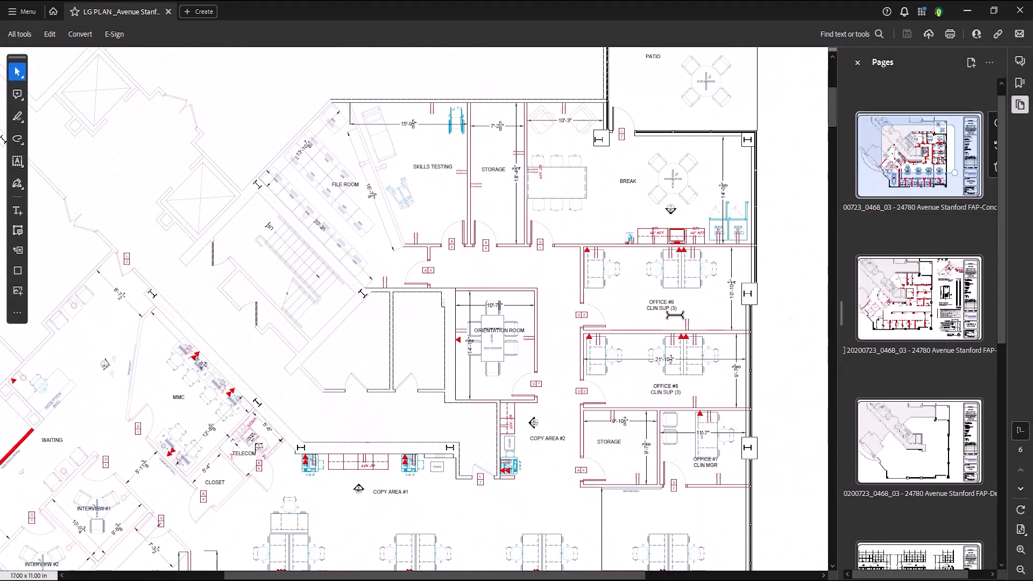
mouse_move(912, 161)
left_mouse_down()
mouse_move(921, 158)
mouse_move(909, 173)
left_mouse_up()
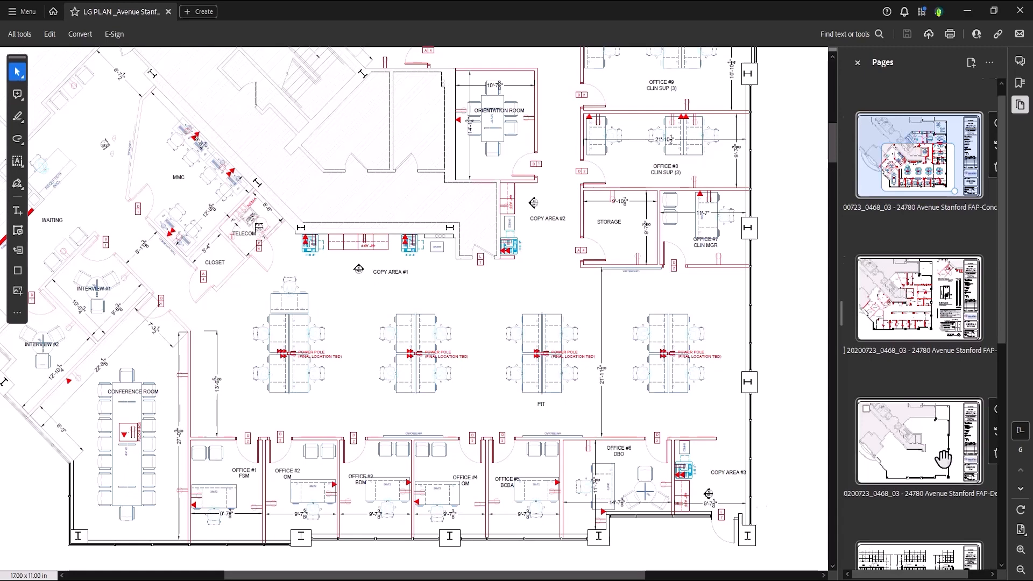
scroll(926, 458, "down", 3)
left_click(924, 458)
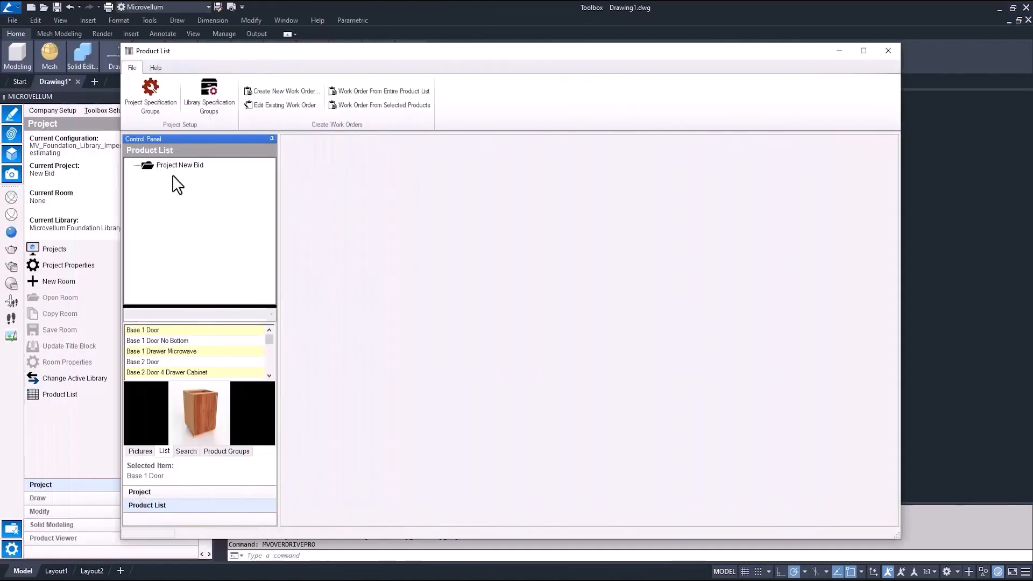
Step: Add a new room named Break Room to the project New Bid
left_click(178, 165)
right_click(179, 166)
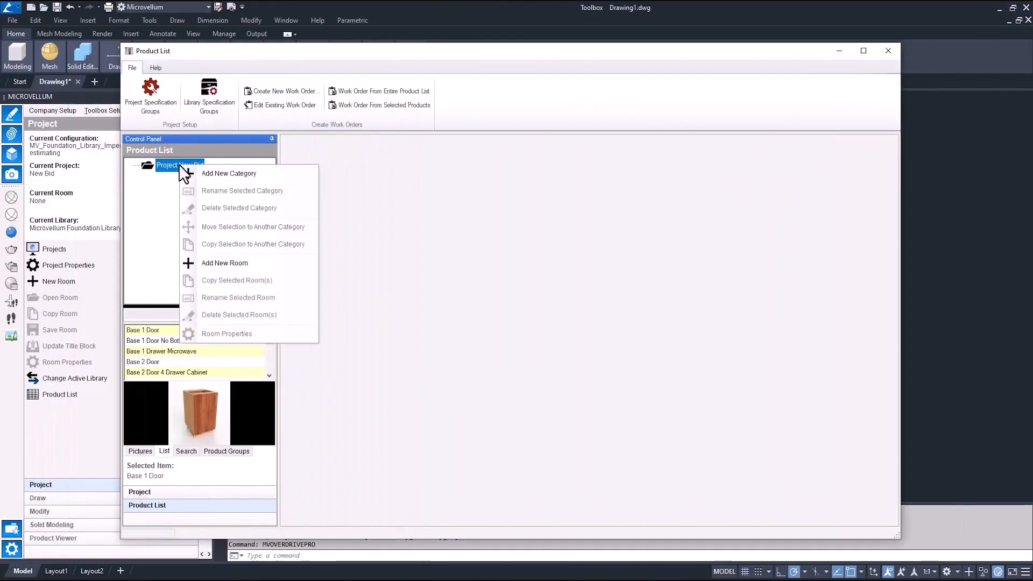
left_click(224, 263)
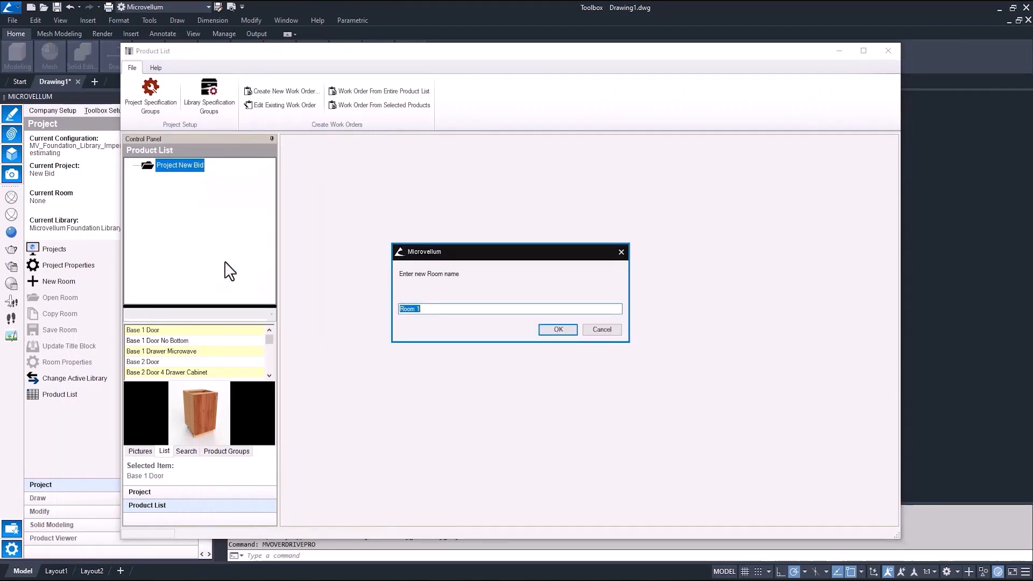
type("Break Room")
left_click(558, 329)
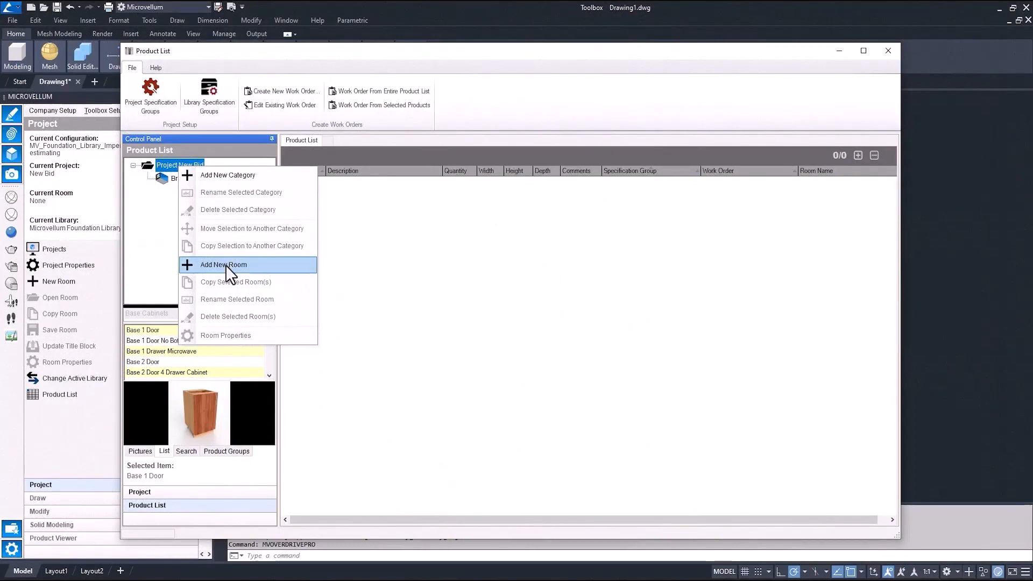
Step: Add another new room to the project named Copy Area 1
left_click(225, 265)
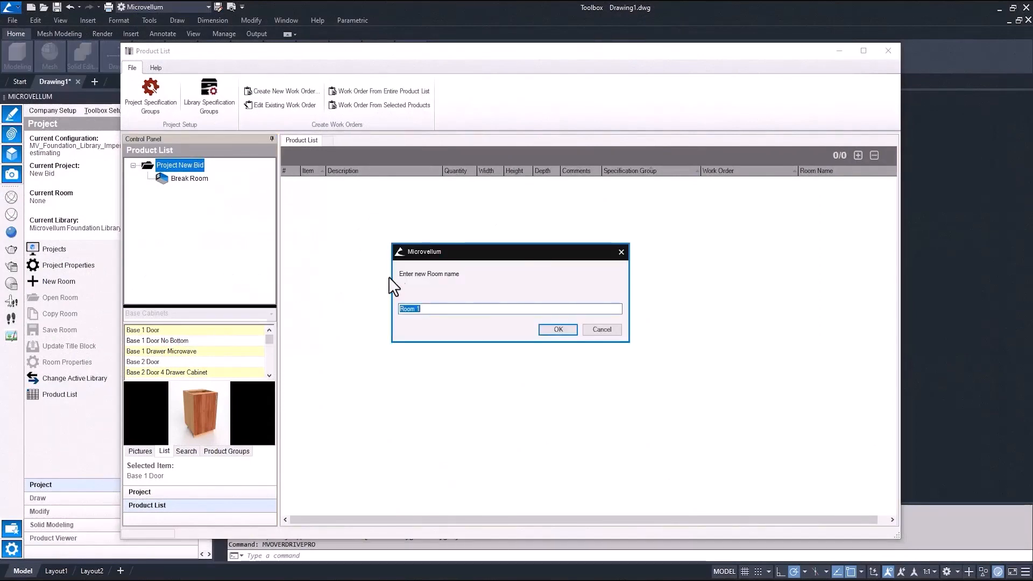
type("Copy Area 1")
left_click(551, 329)
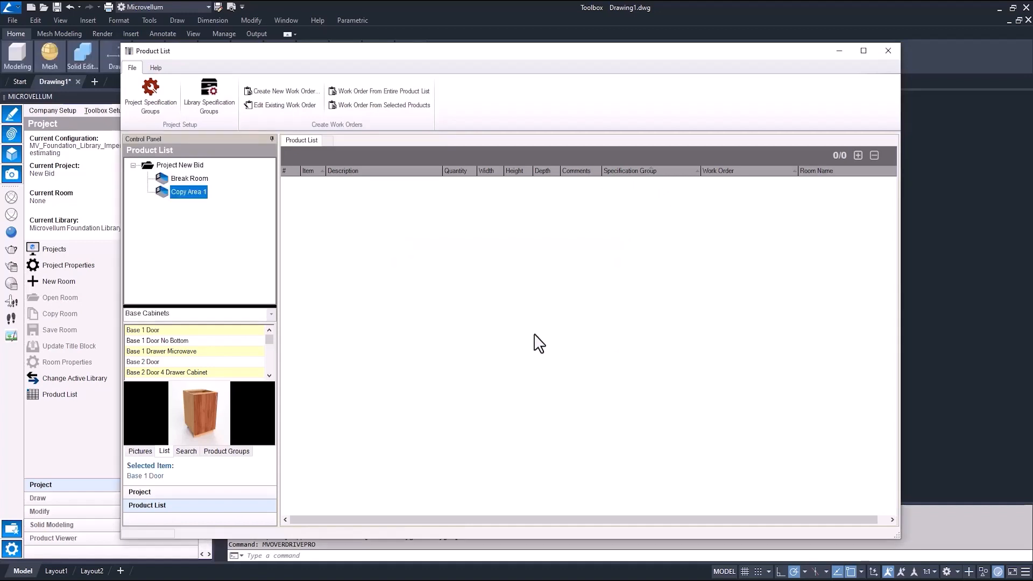
Step: Add a new room named Copy Area 2 under the project New Bid
left_click(176, 164)
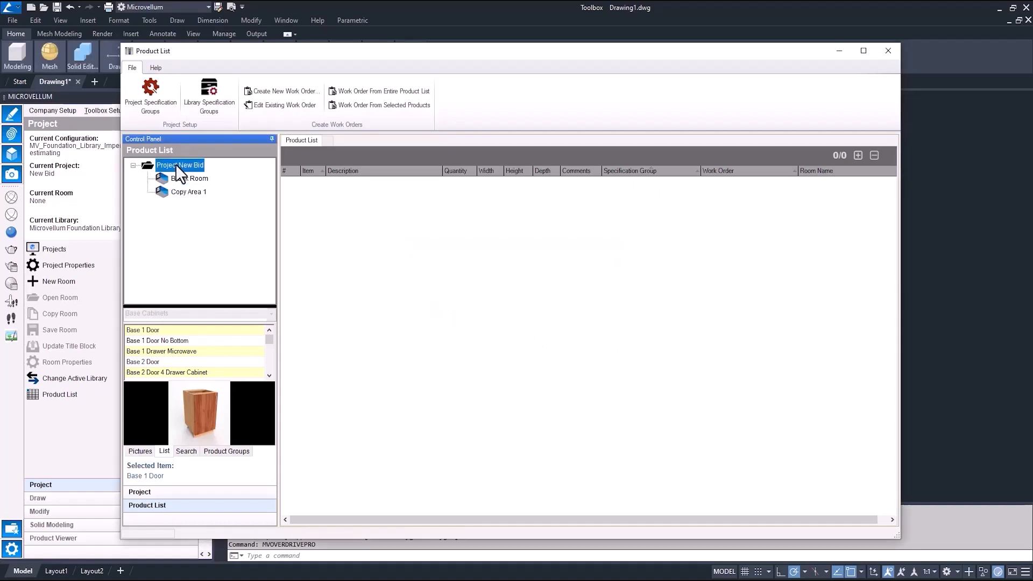
right_click(185, 160)
left_click(220, 258)
type("Copy Area 2")
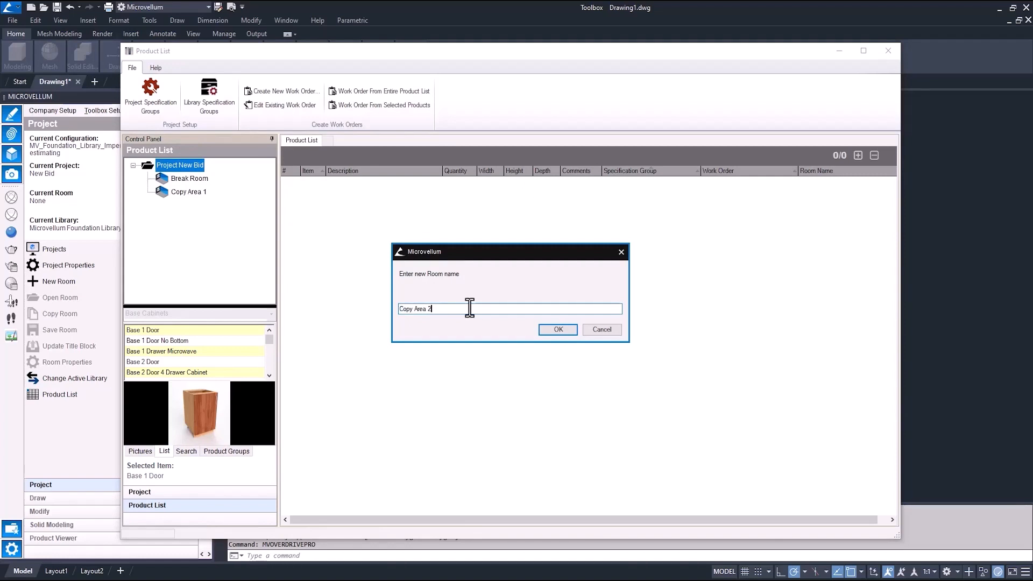
left_click(558, 330)
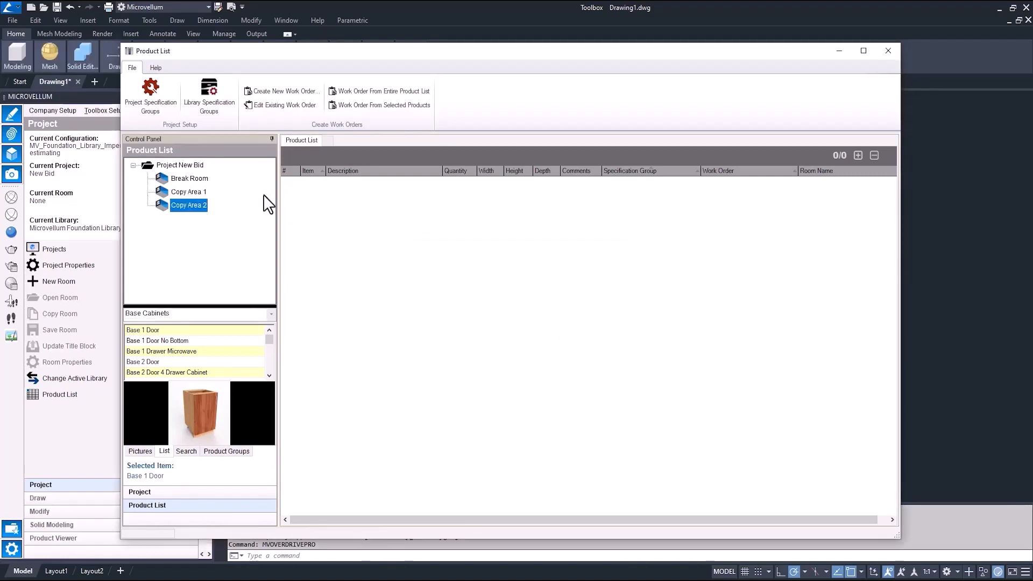
Step: Add a new room named Copy Area 3 under the project New Bid
right_click(187, 166)
left_click(234, 263)
type("Copy Area 3")
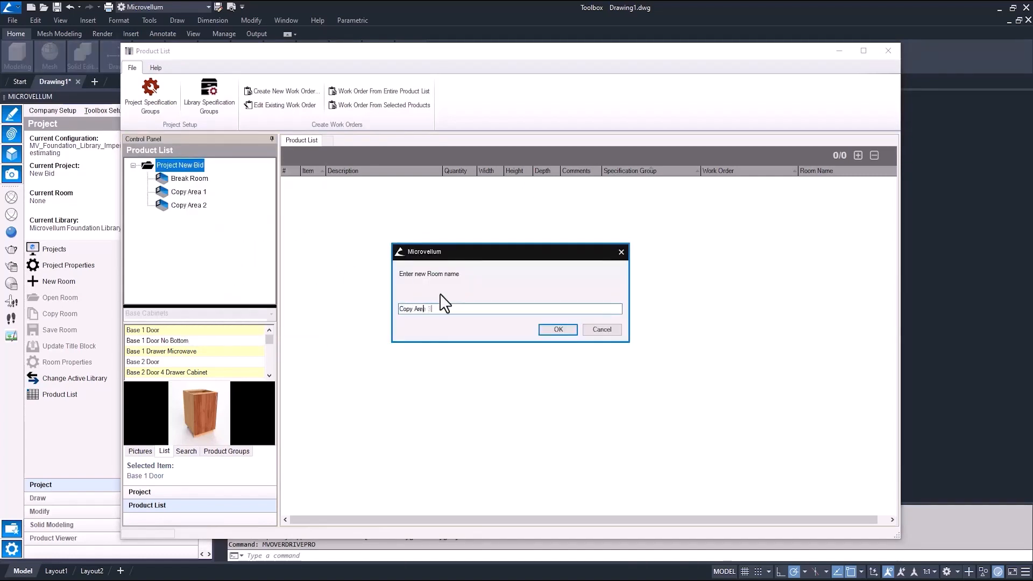
left_click(565, 329)
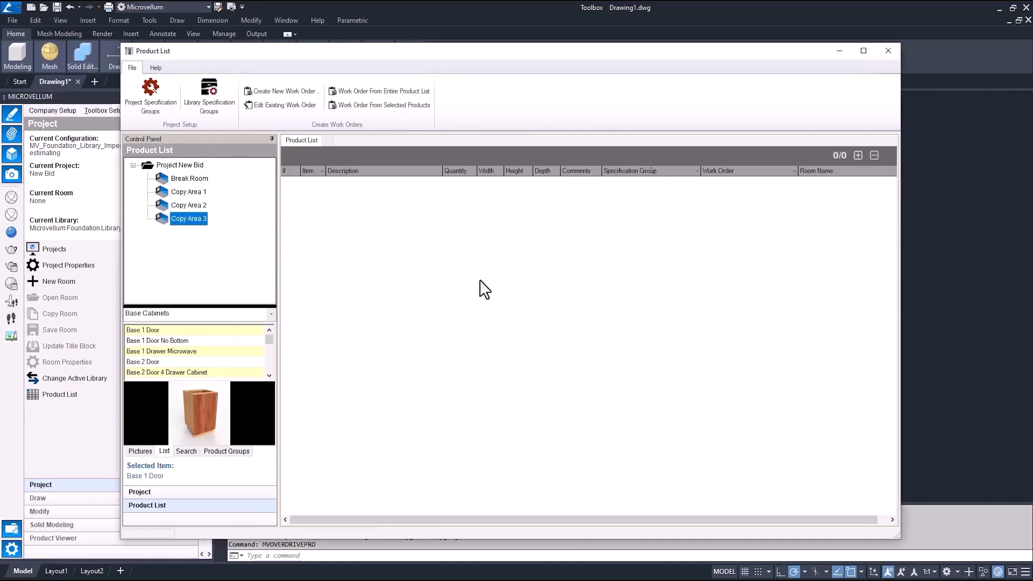
Step: Select the Break Room and inspect the components of the Unitless Decorative Laminate specification group
left_click(191, 178)
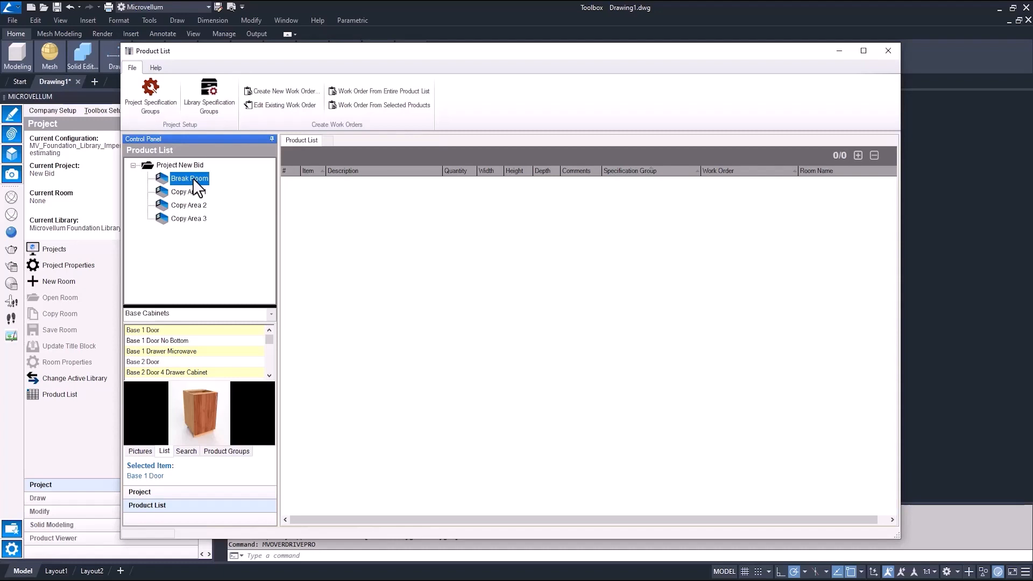
mouse_move(217, 305)
left_mouse_down()
mouse_move(221, 255)
mouse_move(222, 265)
left_mouse_up()
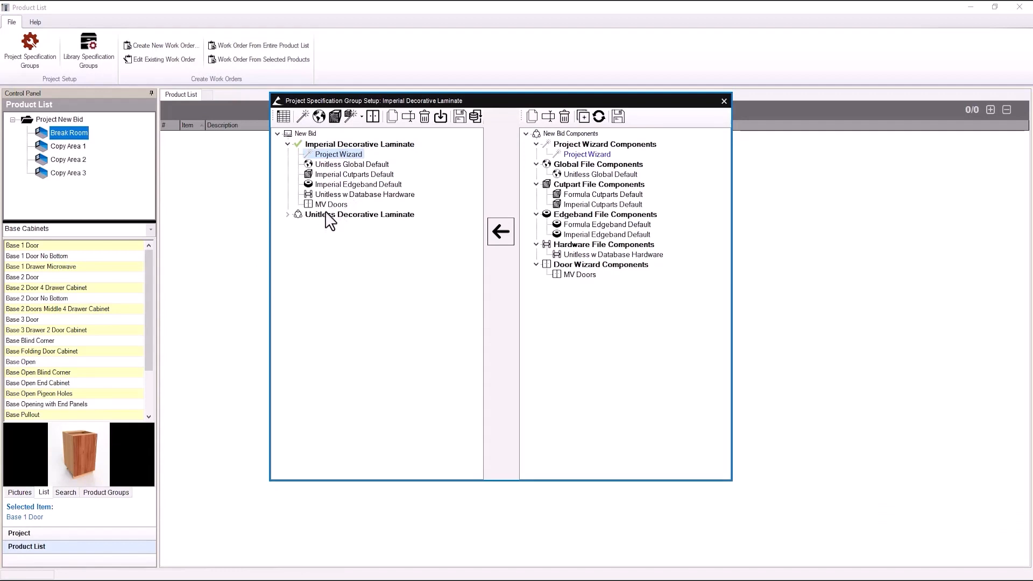
left_click(287, 214)
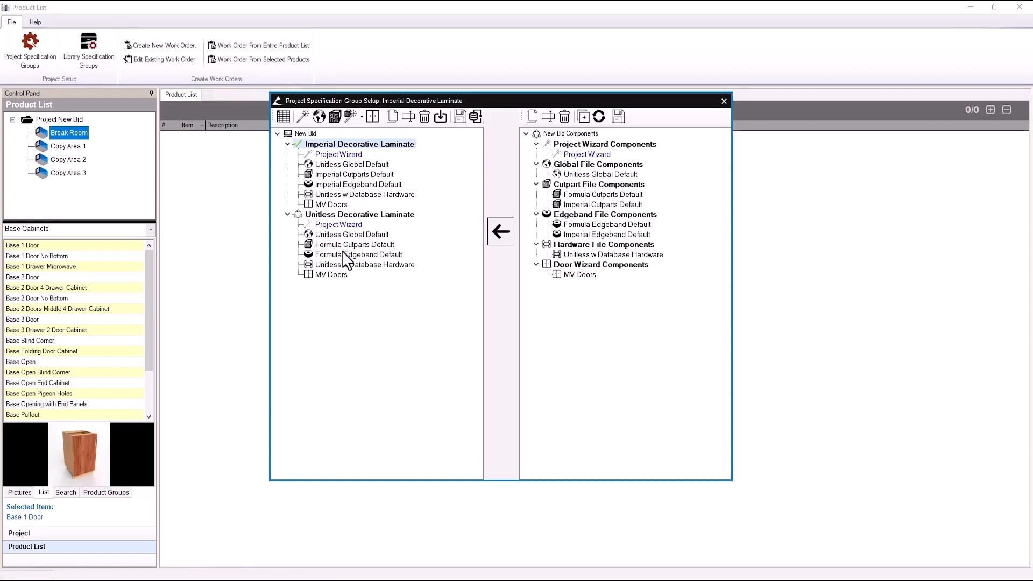
left_click(287, 214)
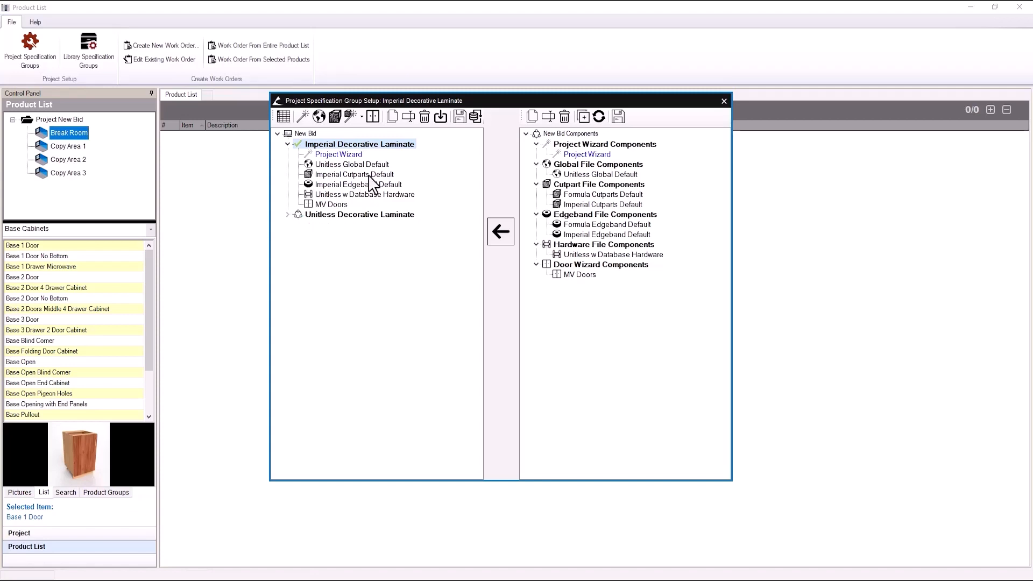
Step: Open the Project Wizard and switch the Project Setup tab to Additional Construction options
left_click(303, 116)
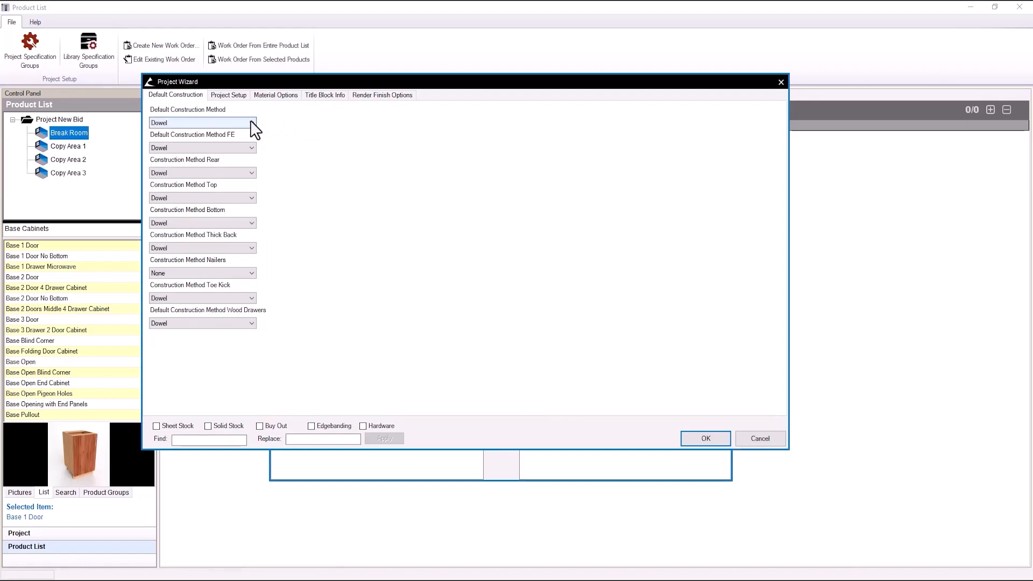
left_click(238, 97)
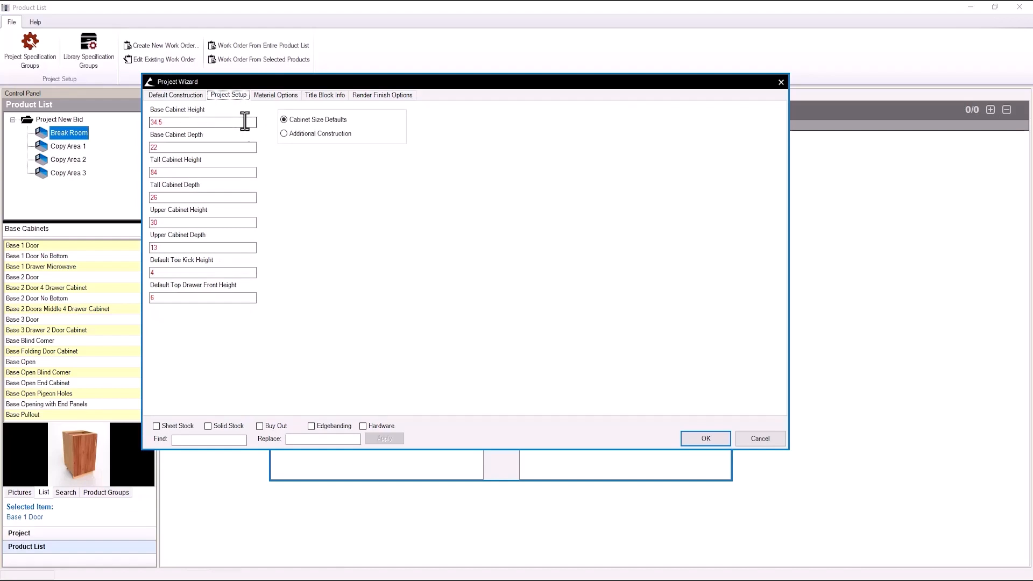
left_click(251, 146)
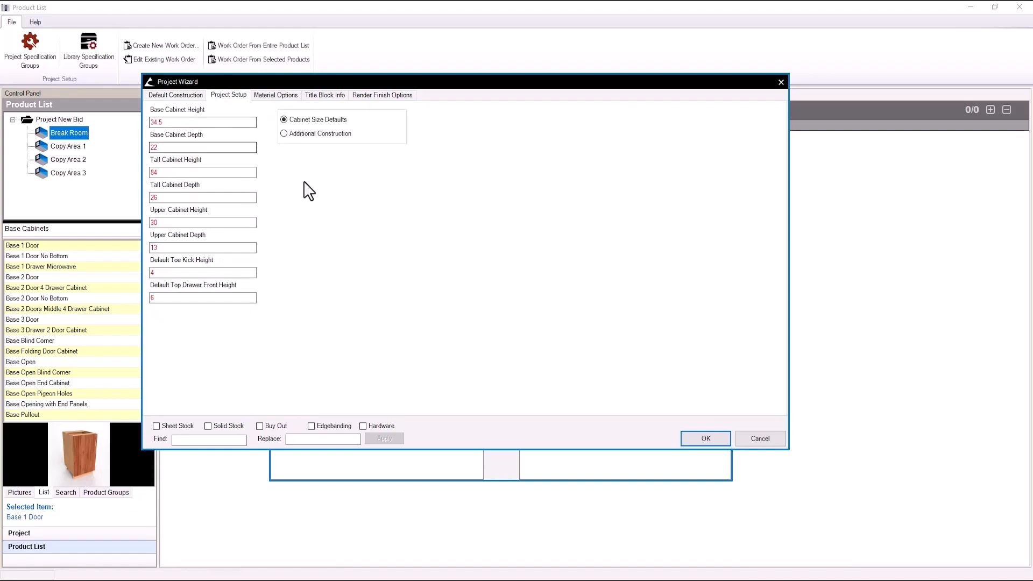
left_click(223, 126)
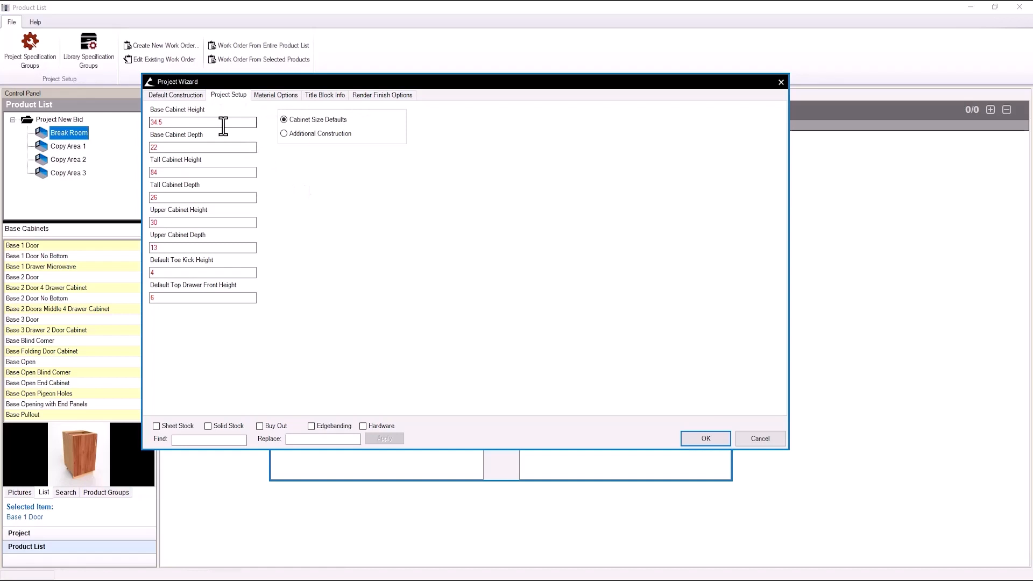
left_click(297, 133)
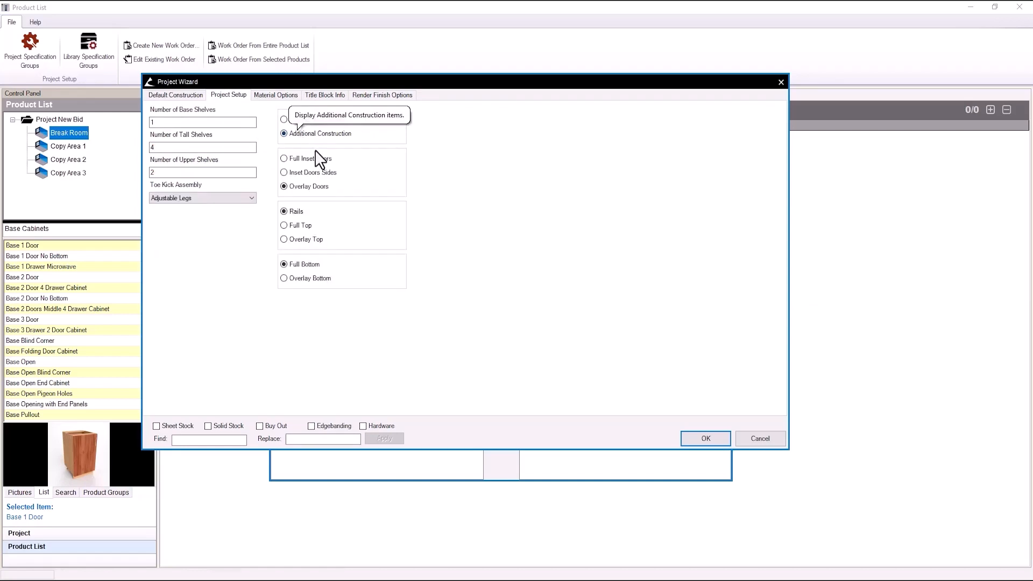
Step: Review the Material Options, Title Block Info and Render Finish Options tabs of the Project Wizard
key("ctrl+Tab")
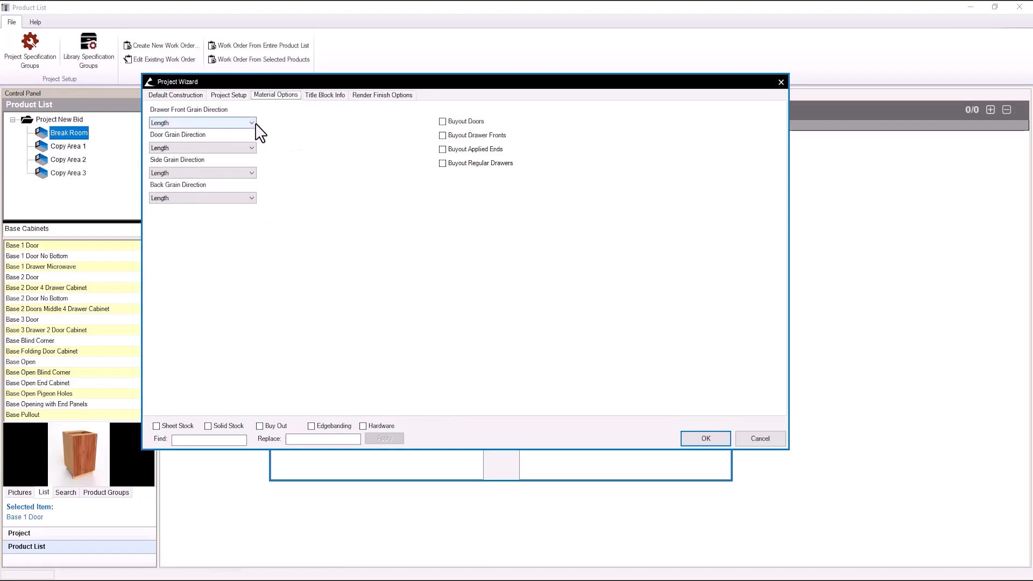
mouse_move(256, 124)
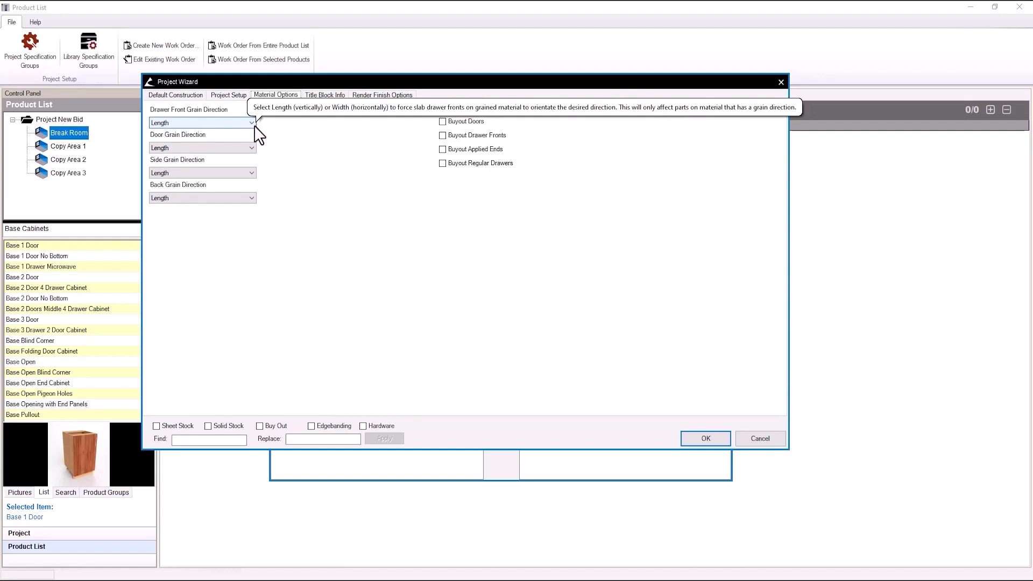
left_click(332, 95)
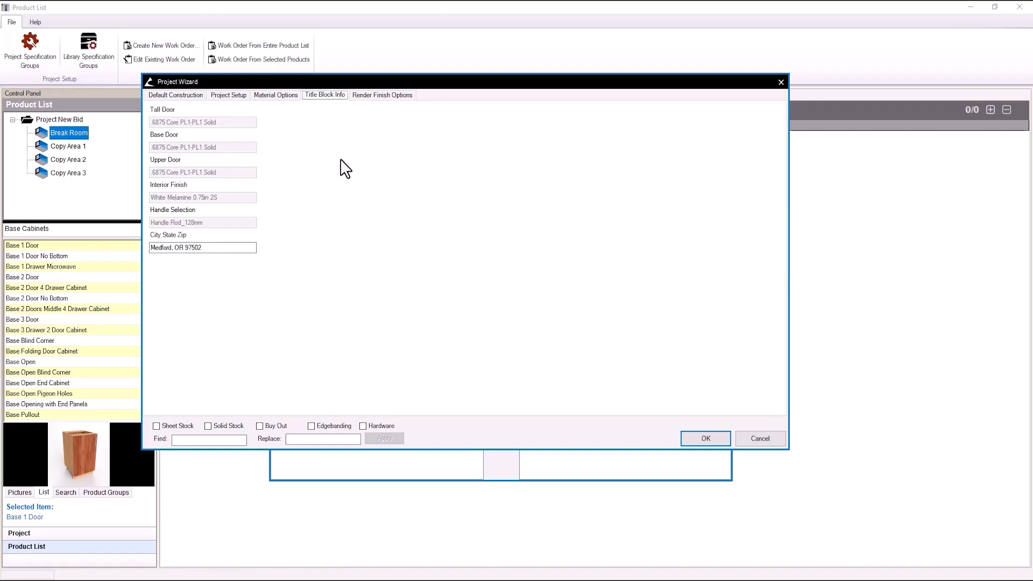
left_click(374, 96)
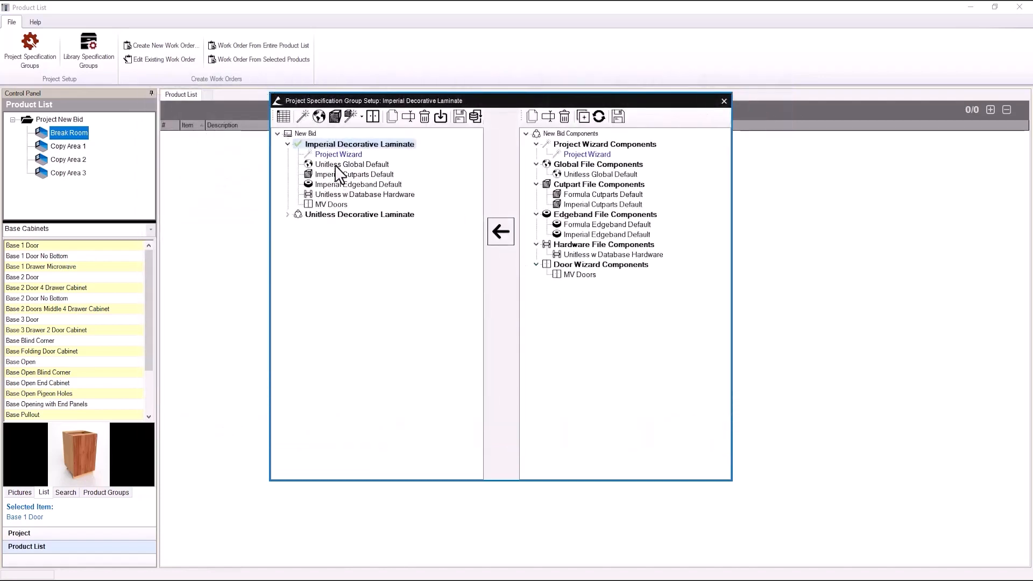
Step: Open the material file of the Imperial Cutparts Default component in Imperial Decorative Laminate
left_click(334, 164)
left_click(338, 174)
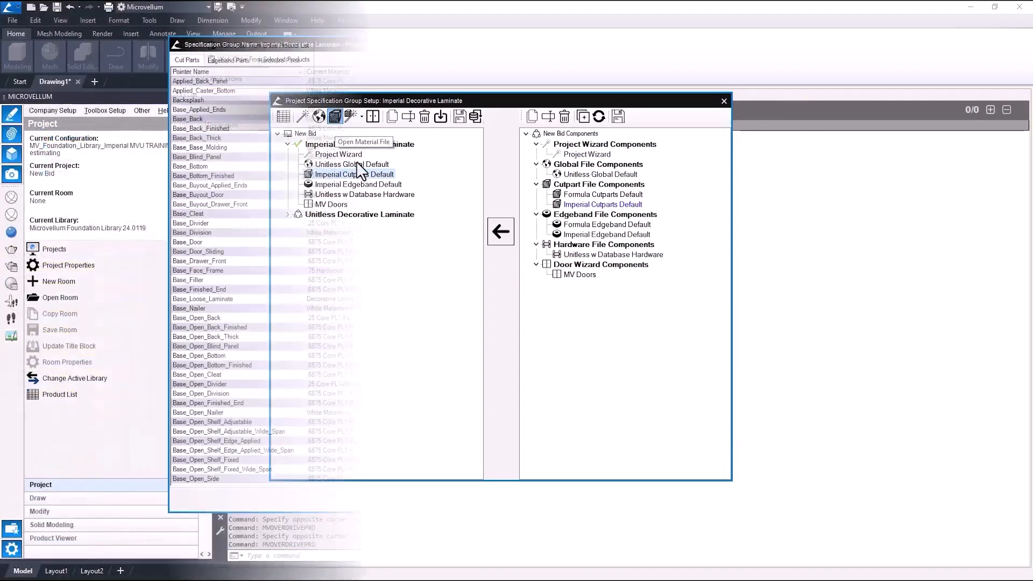
left_click(335, 116)
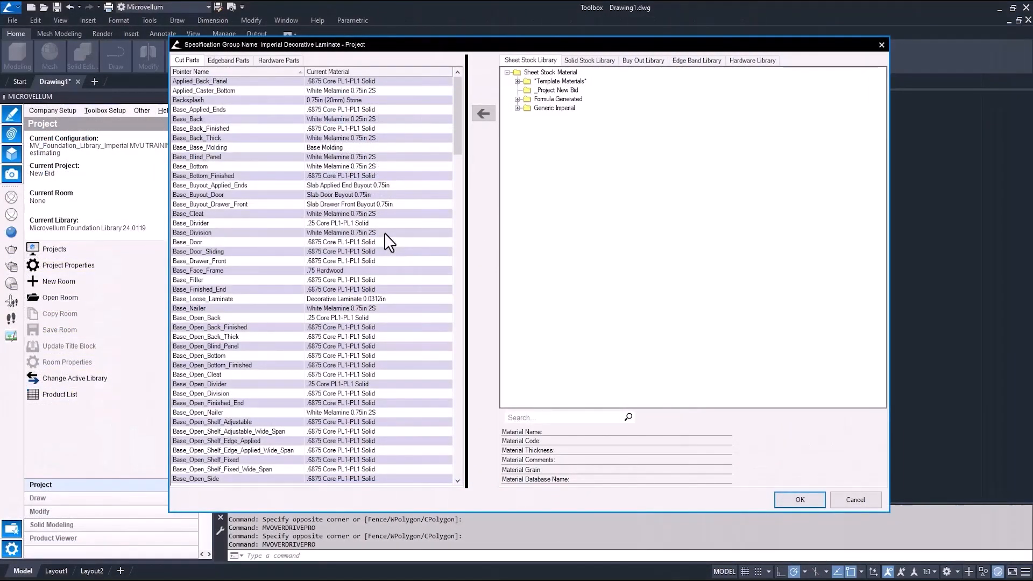
Step: Show the material pointer groups in the cut parts list
mouse_move(457, 82)
left_mouse_down()
mouse_move(460, 209)
mouse_move(457, 87)
left_mouse_up()
right_click(342, 111)
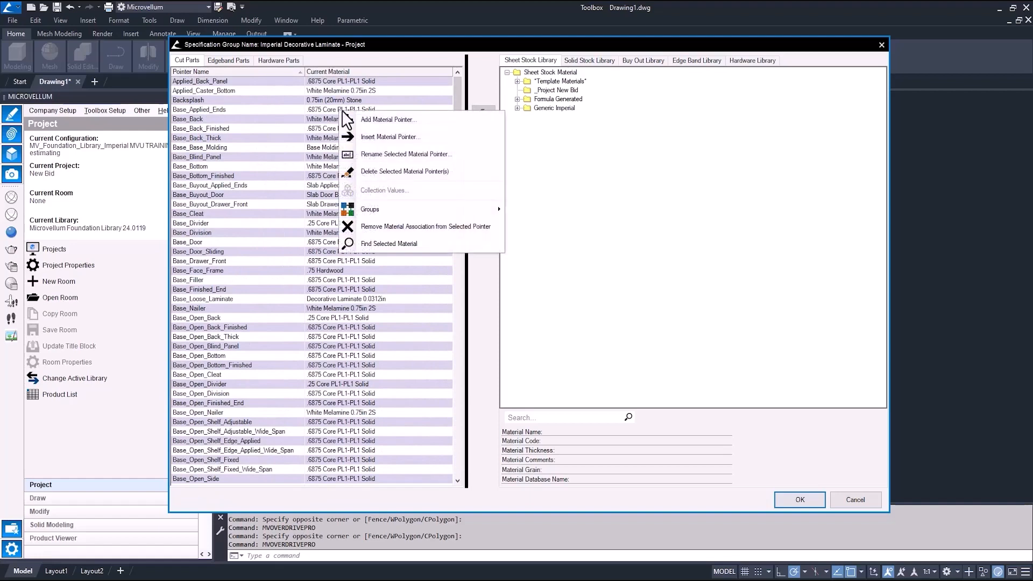
mouse_move(386, 210)
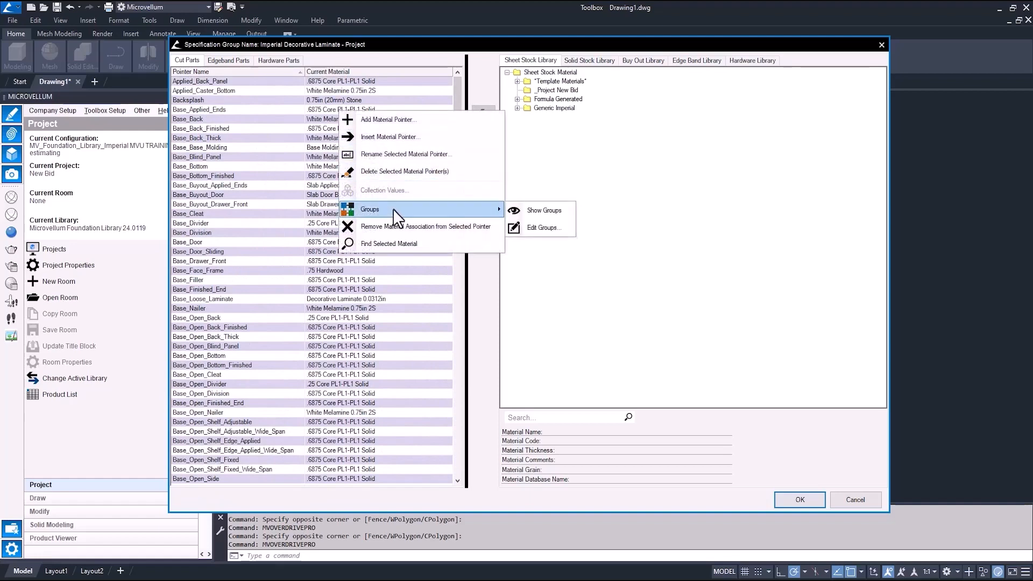
left_click(538, 211)
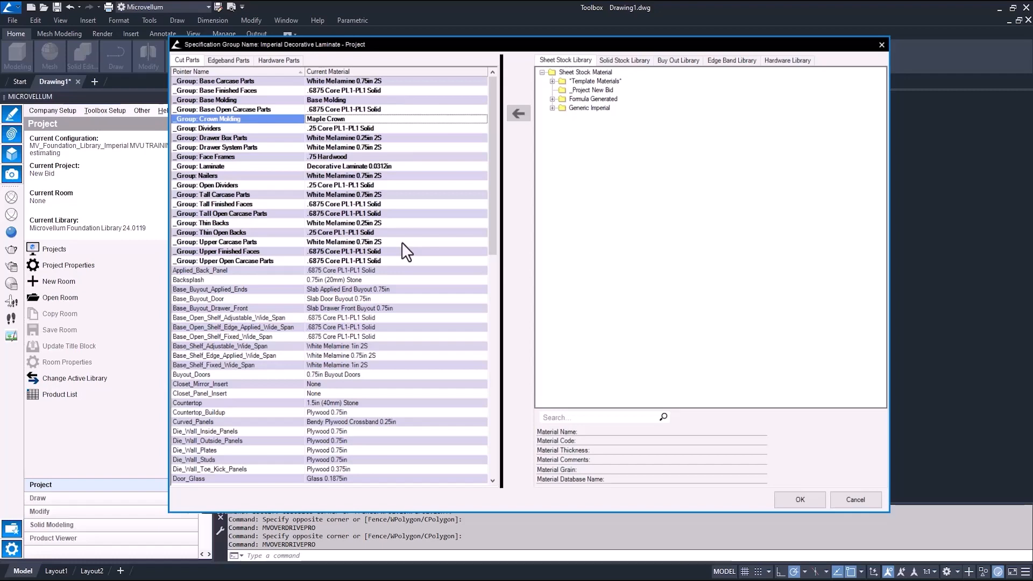
Step: Browse the Generic Imperial White Melamine sheet stock materials and open a material's edit properties
double_click(592, 107)
double_click(601, 180)
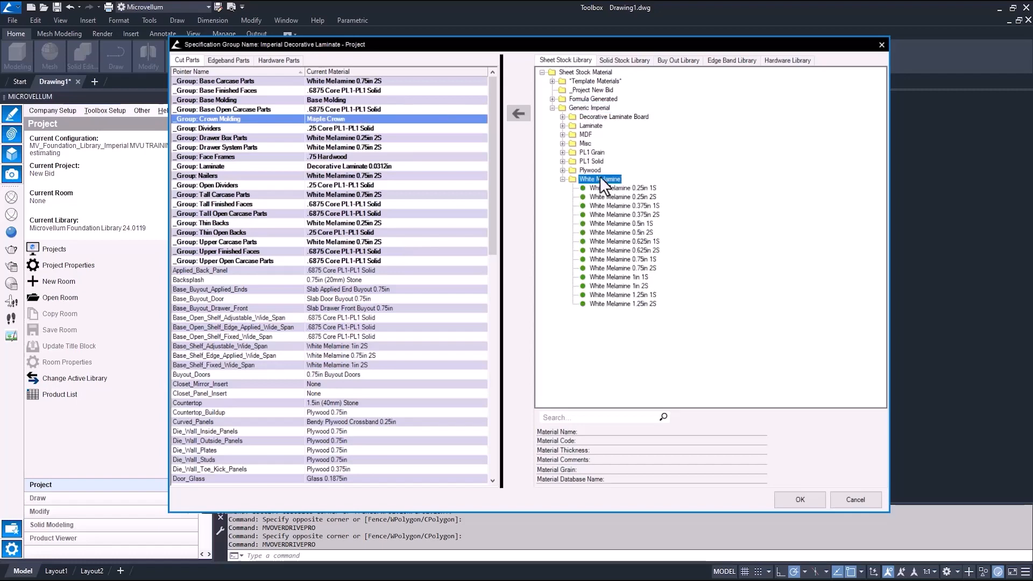
double_click(592, 161)
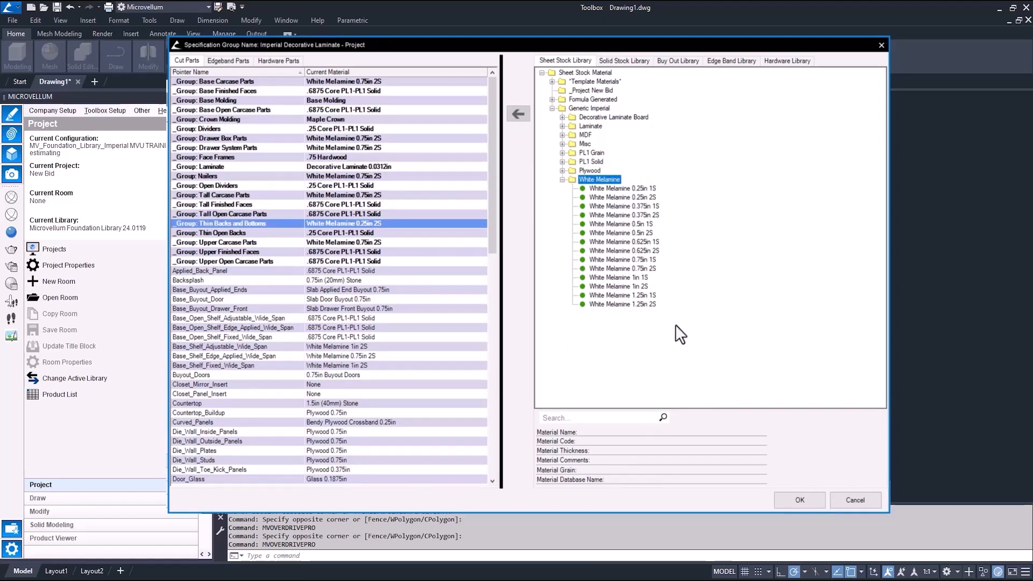
left_click(593, 90)
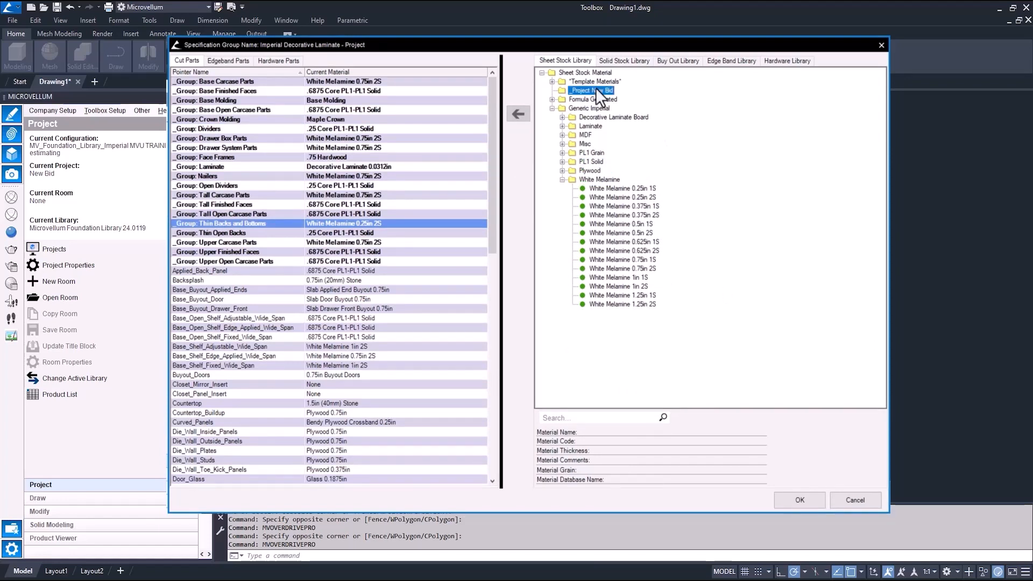
left_click(613, 278)
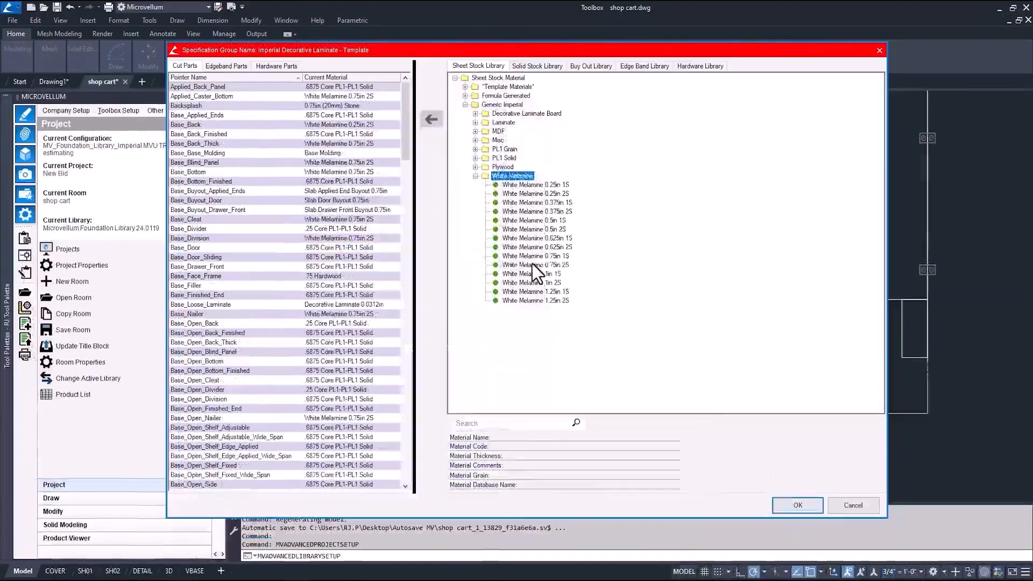
double_click(532, 266)
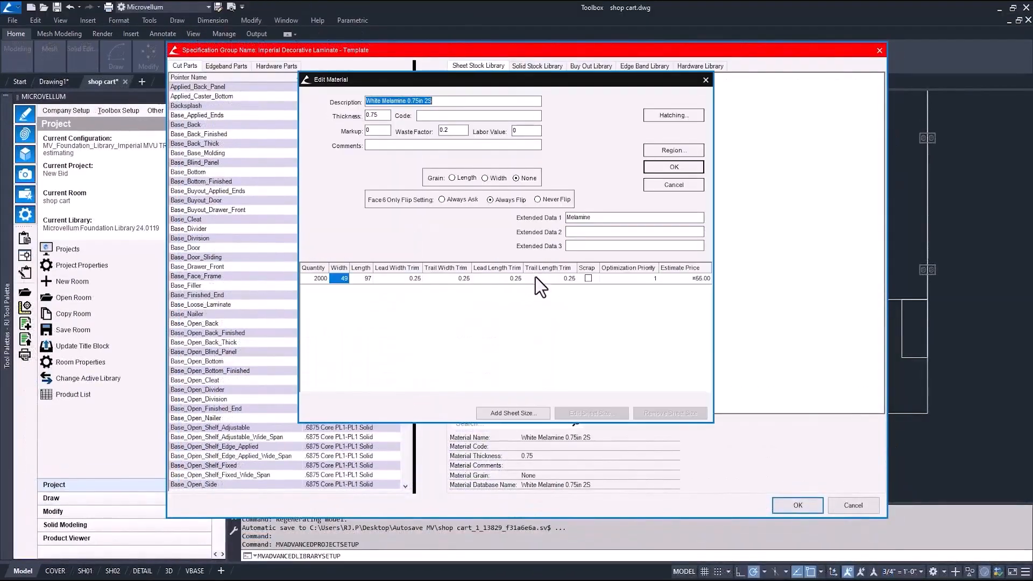
Step: Inspect the sheet size settings of the White Melamine 0.75in 2S material, then close its edit dialogs
left_click(364, 279)
left_click(577, 412)
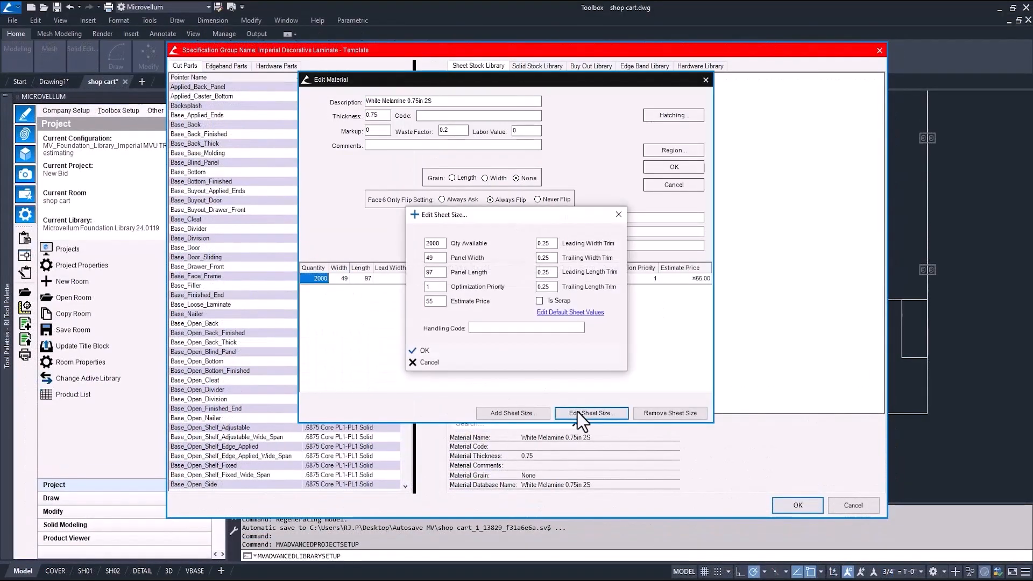
left_click(430, 362)
left_click(692, 185)
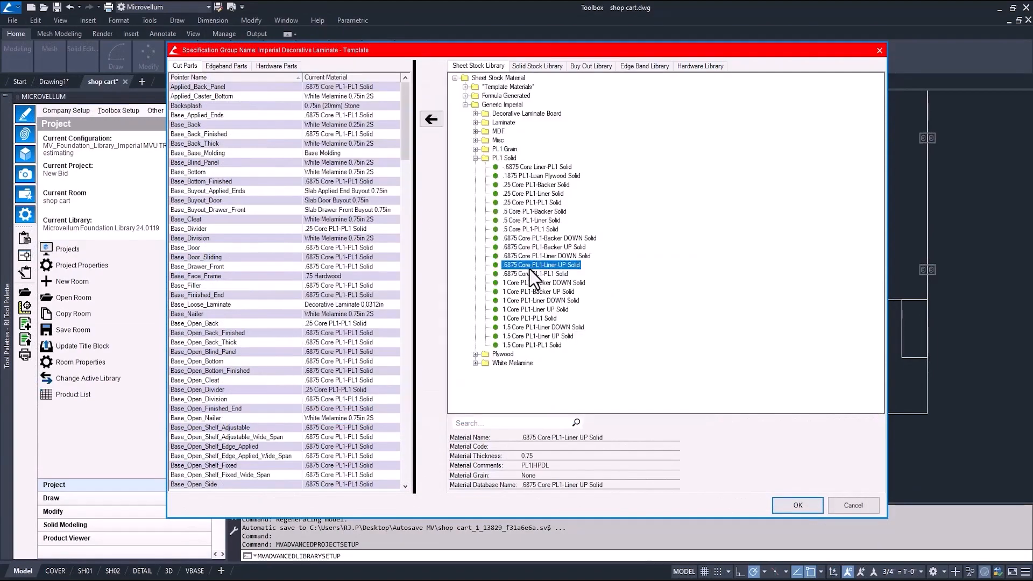
Step: Assign the 6875 Core PL1-Liner UP Solid sheet stock material to the selected cut part pointer
double_click(530, 269)
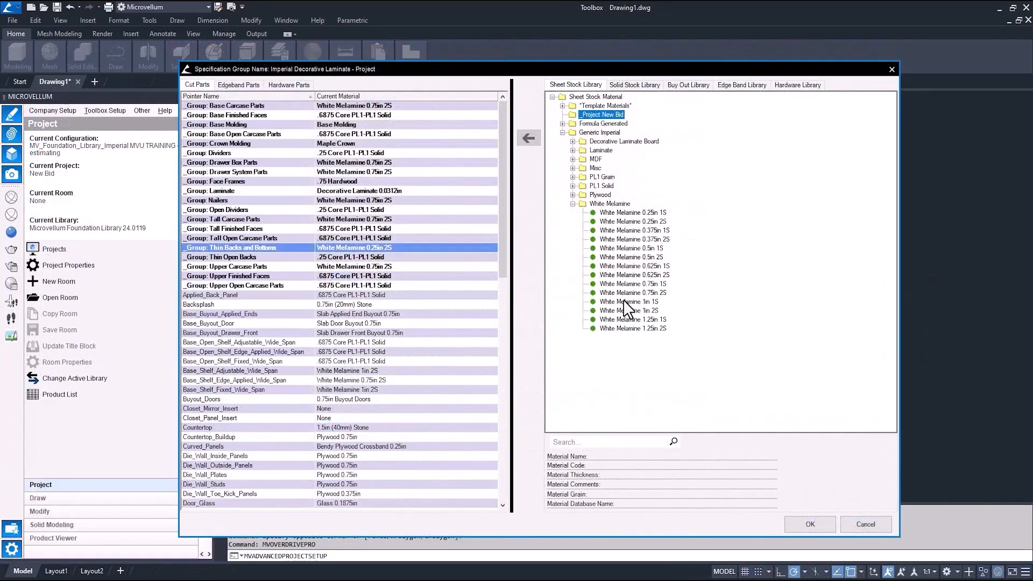
left_click(623, 301)
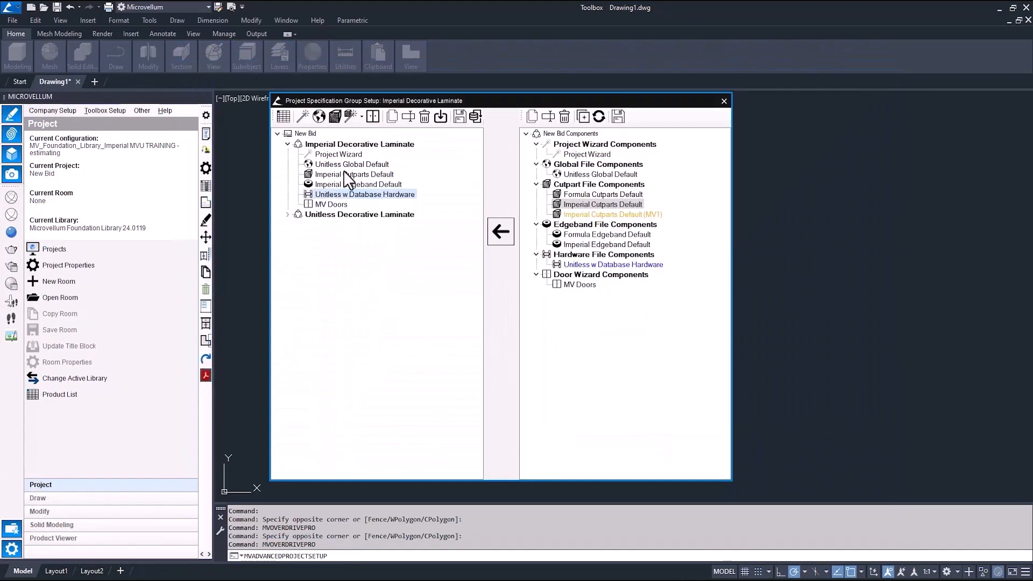
Step: Open the Hardware Wizard of the project specification group and review its Hinges, Mounting Plates and Handles/Pulls settings
left_click(360, 114)
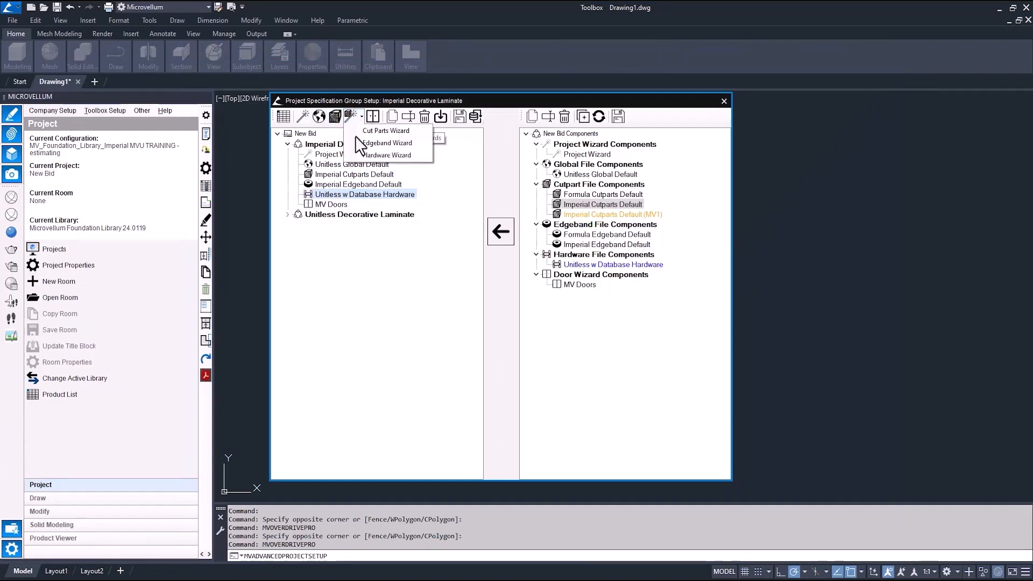
left_click(376, 156)
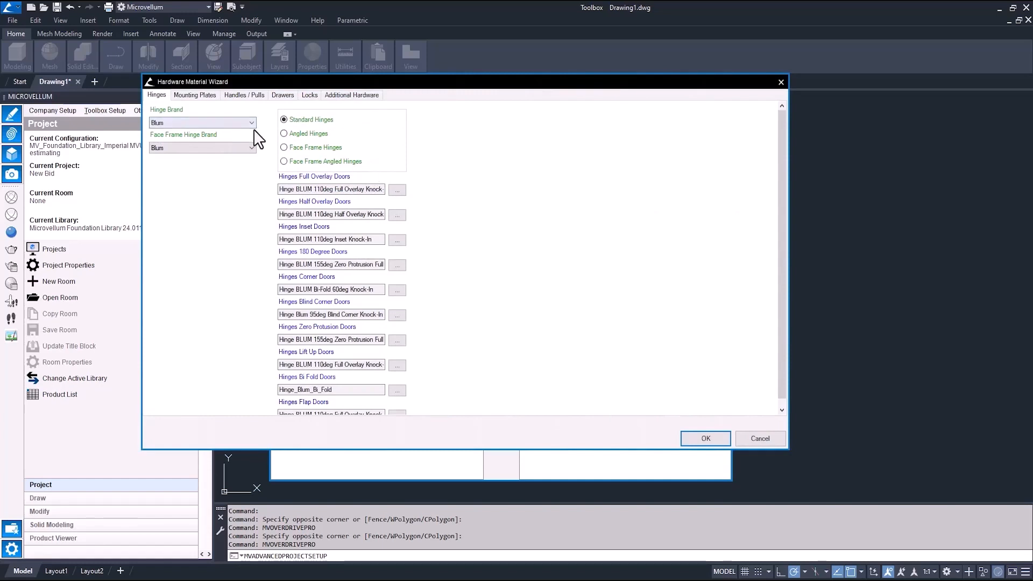
left_click(211, 96)
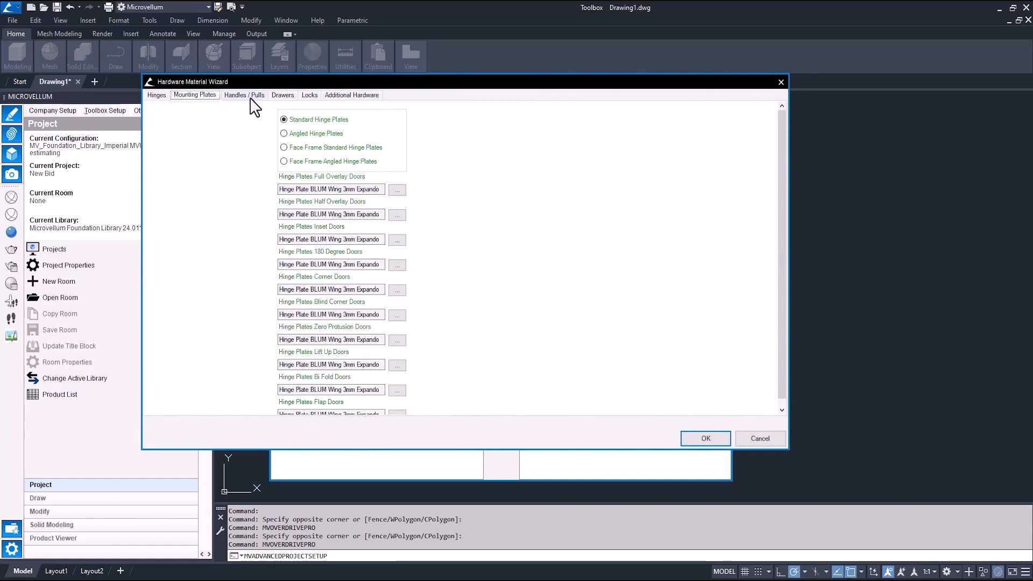
left_click(253, 97)
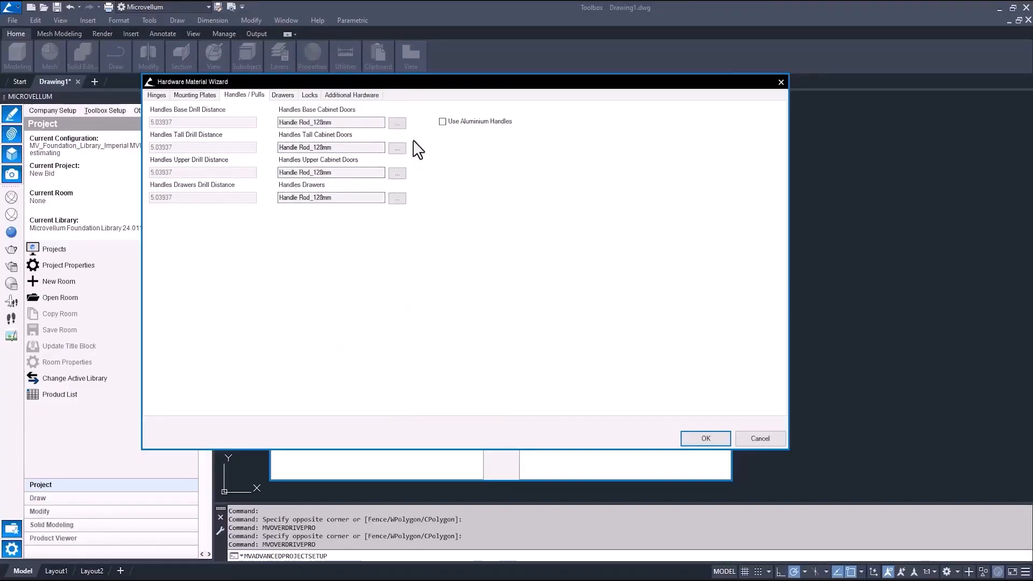
left_click(397, 123)
Step: Set the default drawers to Wood Drawer Box, then close the Hardware Wizard and the specification group setup
left_click(289, 95)
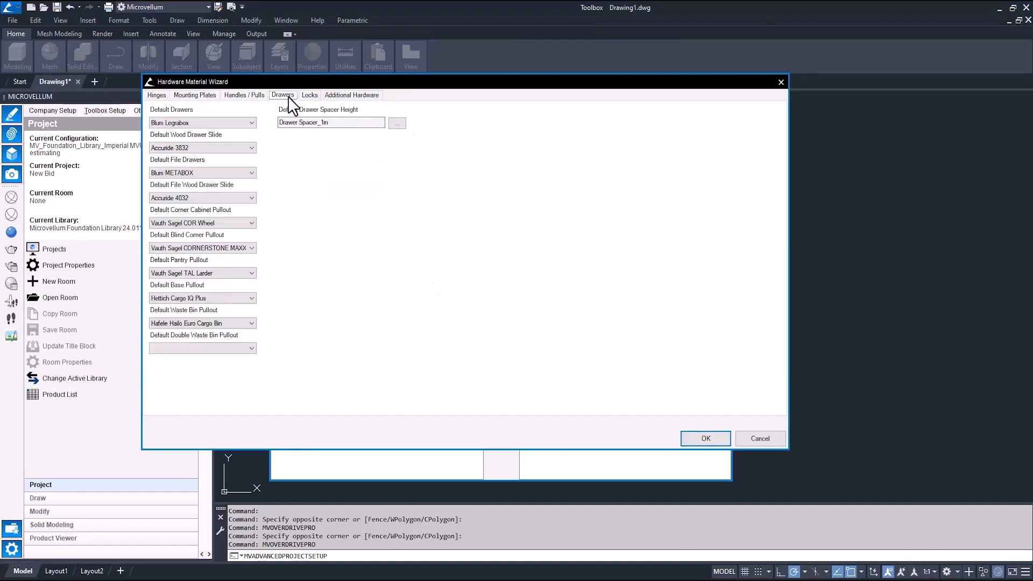
left_click(251, 123)
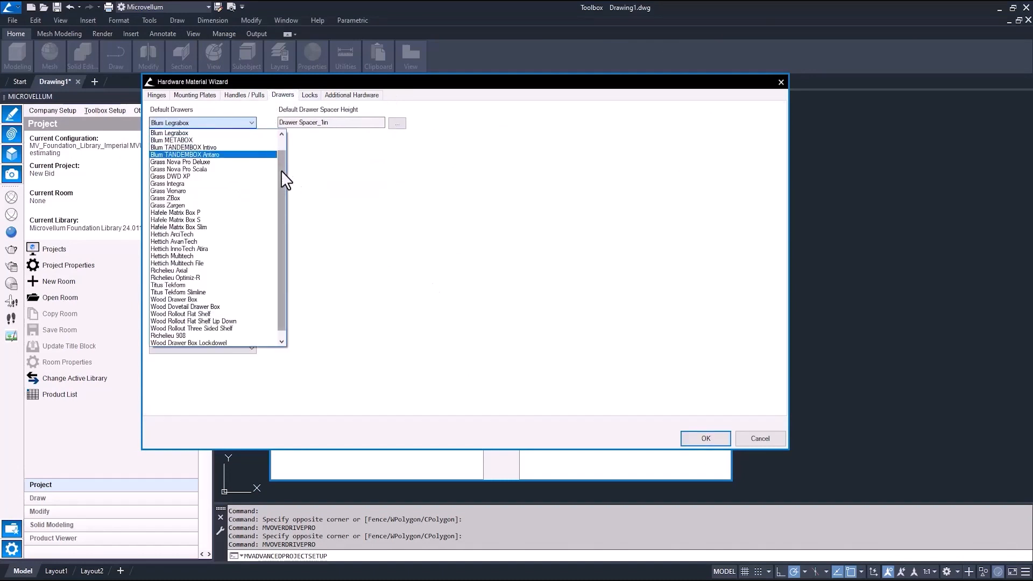
left_click_drag(281, 170, 280, 205)
left_click(207, 292)
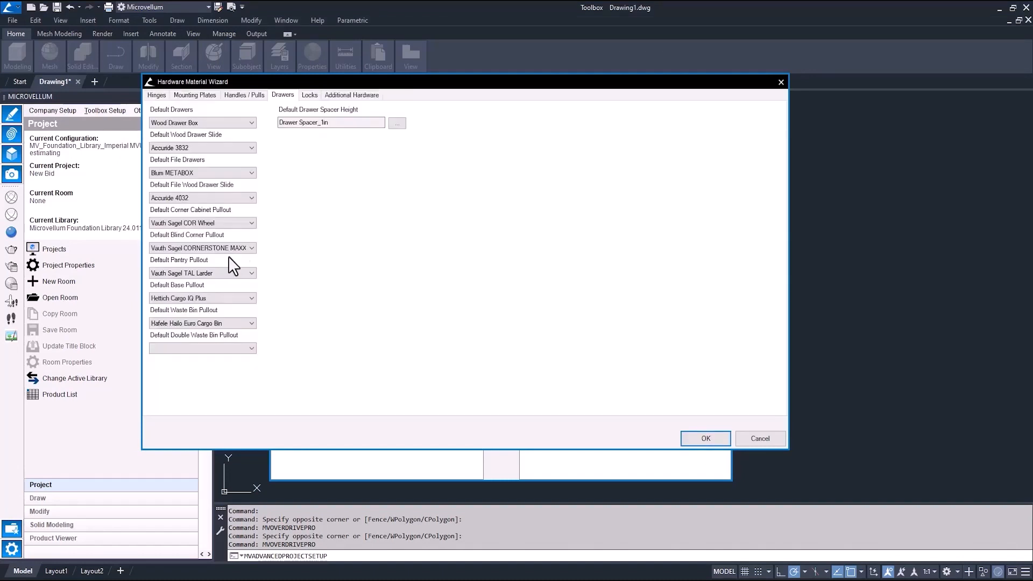
left_click(357, 96)
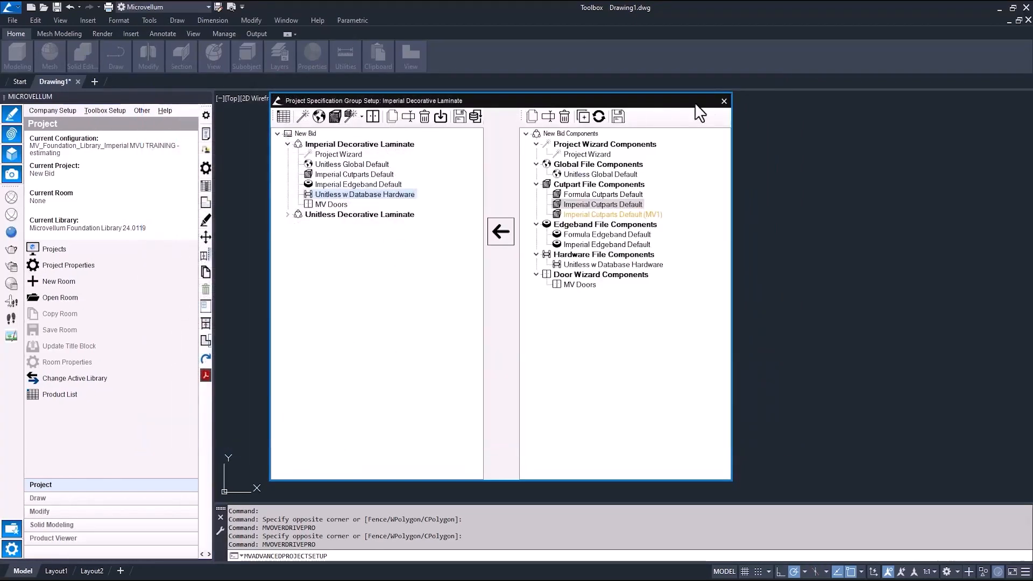
left_click(724, 100)
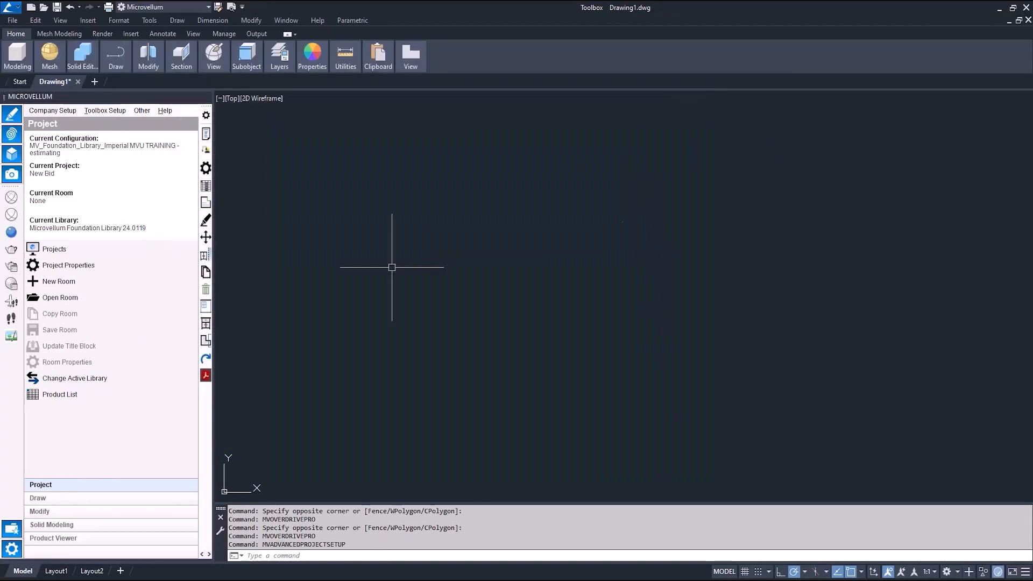
Step: Open the Product List and pick the Base 2 Door 2 Drawer cabinet from Base Door-Drawer Cabinets
left_click(85, 388)
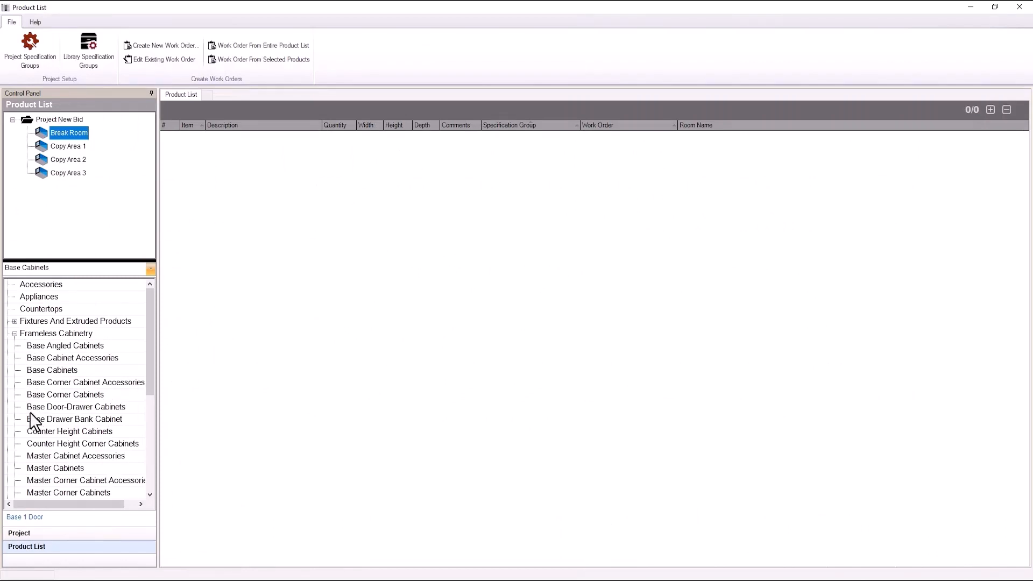
left_click(58, 408)
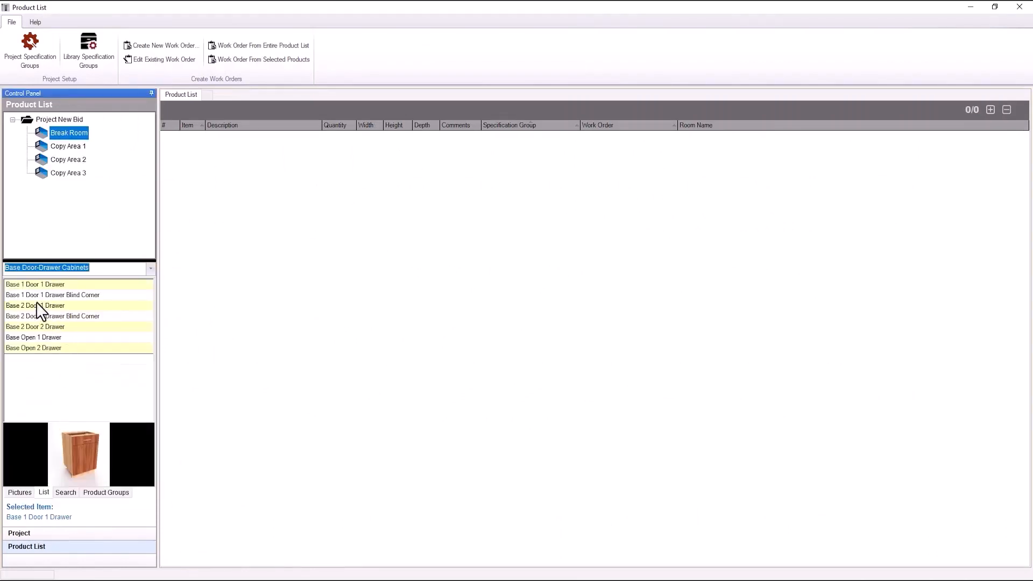
double_click(31, 326)
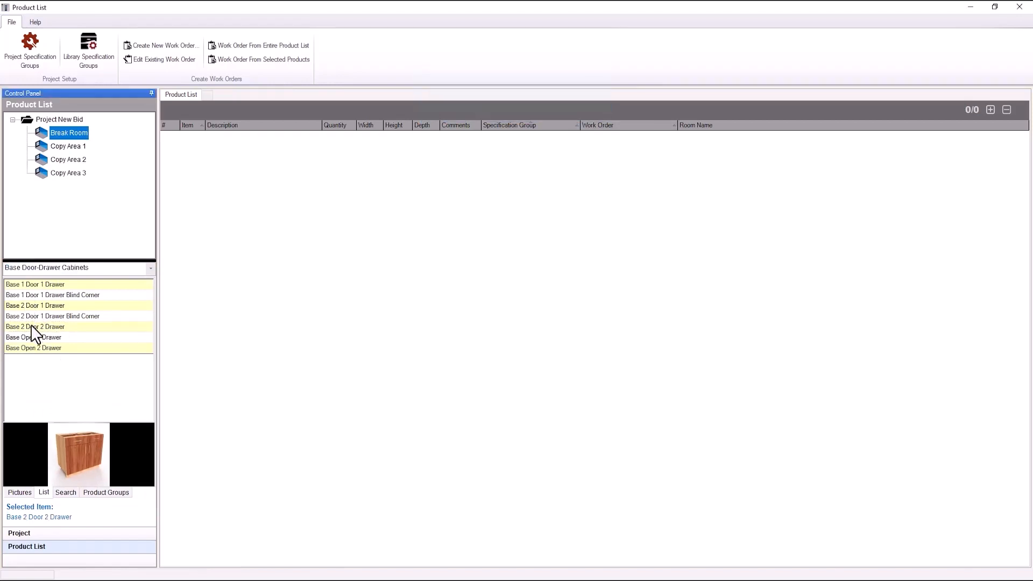
Step: Enable Left Finished End, review the prompt tabs, and add the 30 wide Base 2 Door 2 Drawer to Break Room
mouse_move(41, 67)
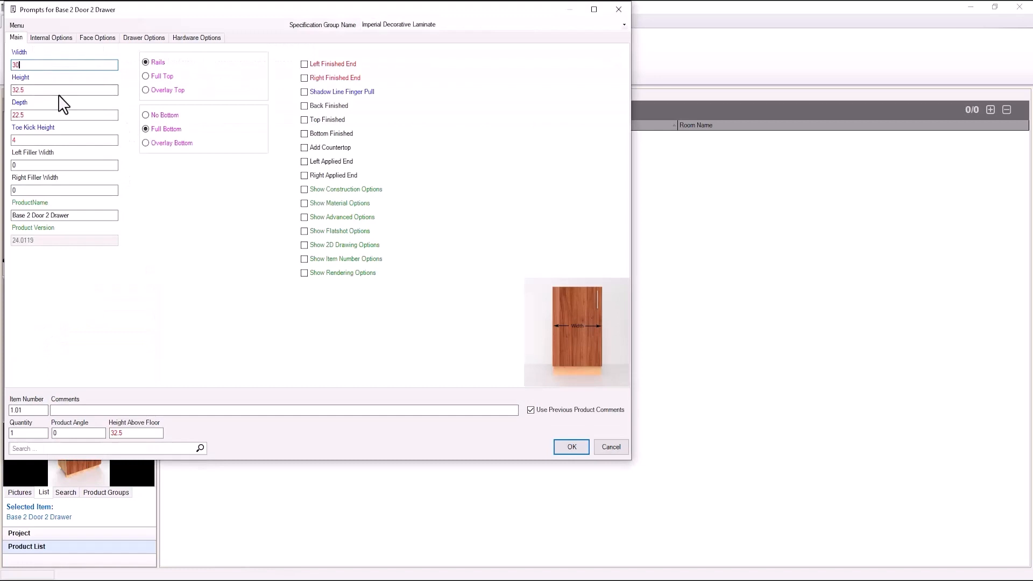
mouse_move(60, 94)
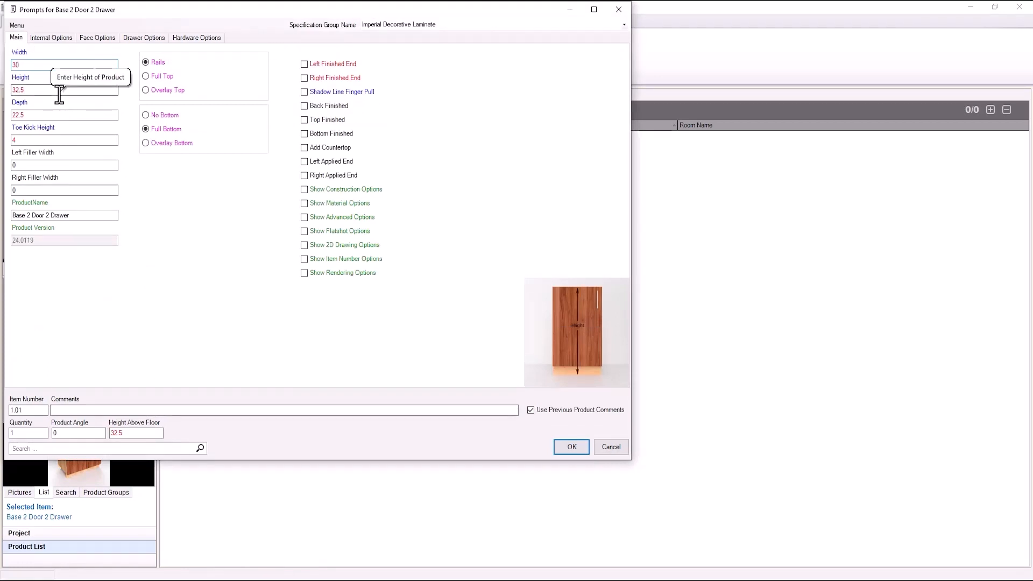
mouse_move(323, 63)
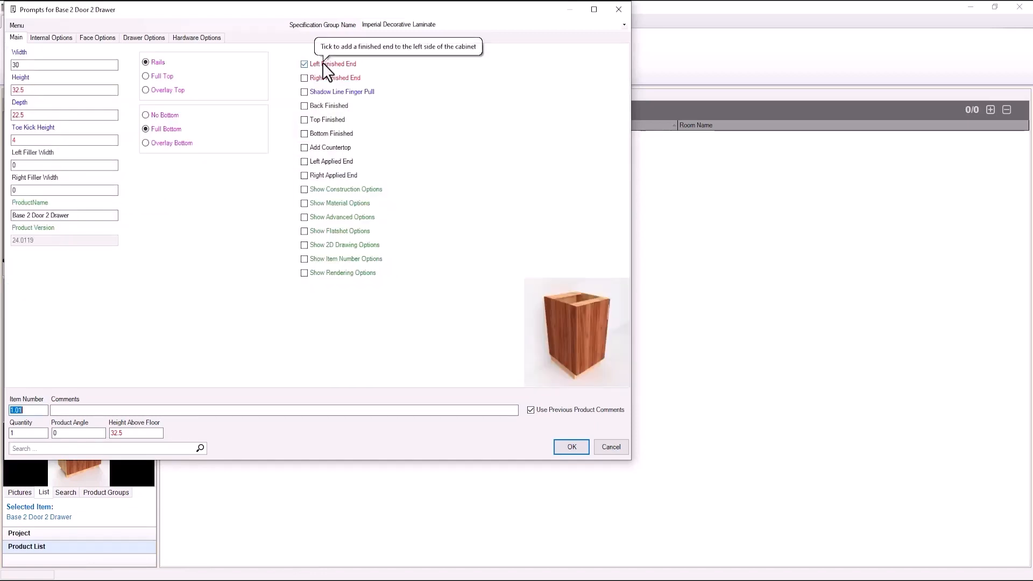
left_click(322, 62)
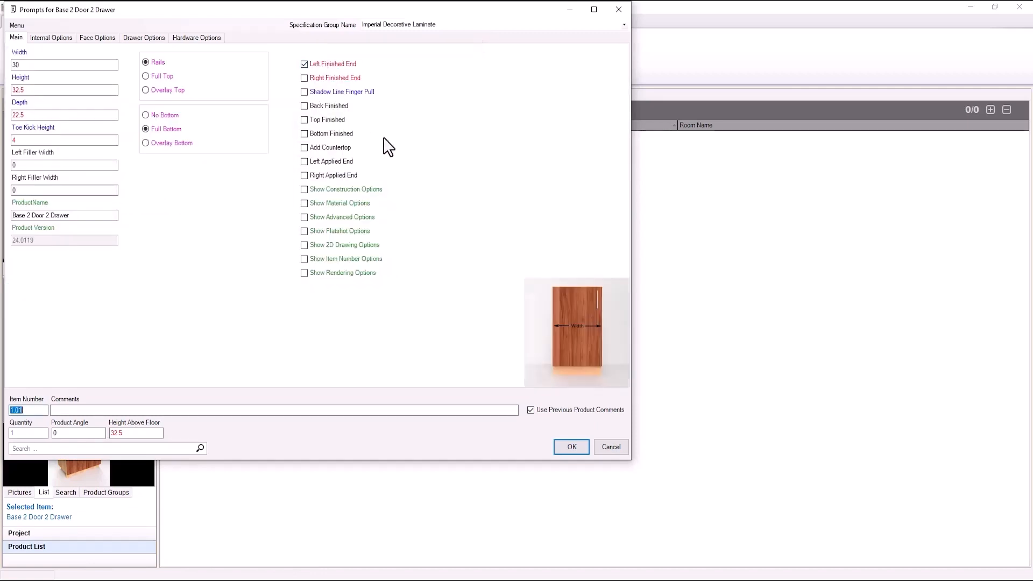
left_click(309, 189)
left_click(58, 37)
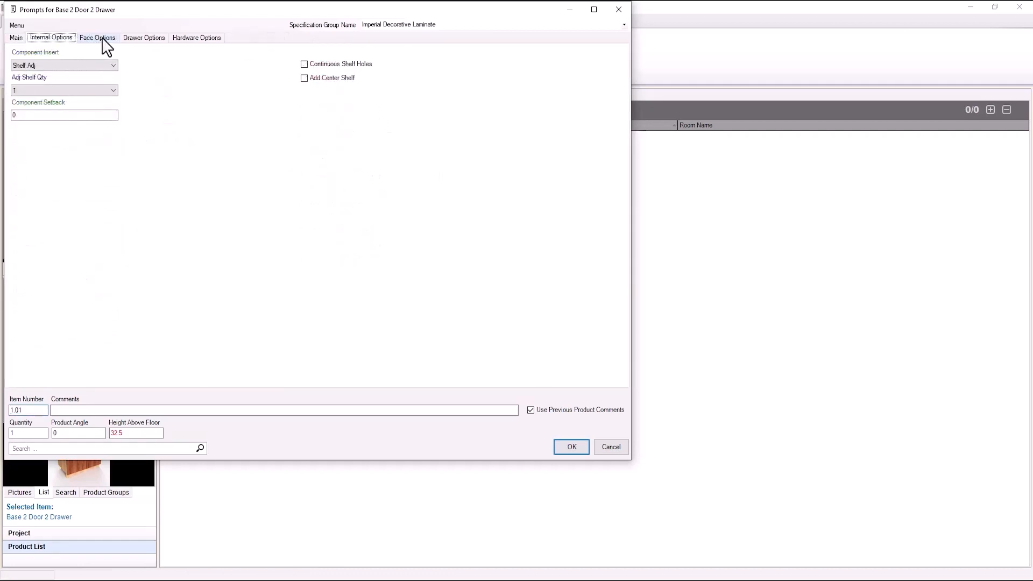
left_click(99, 38)
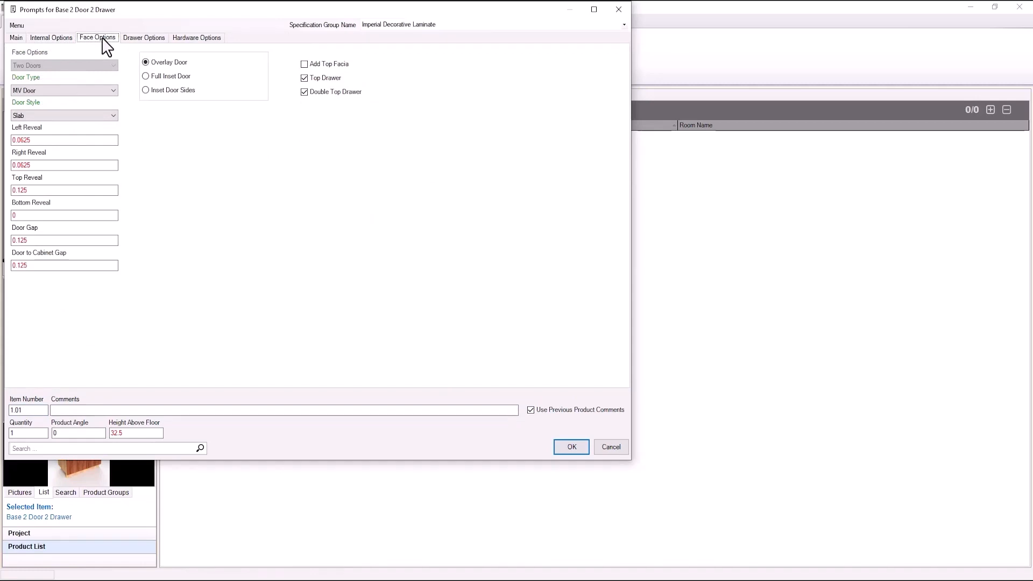
left_click(137, 40)
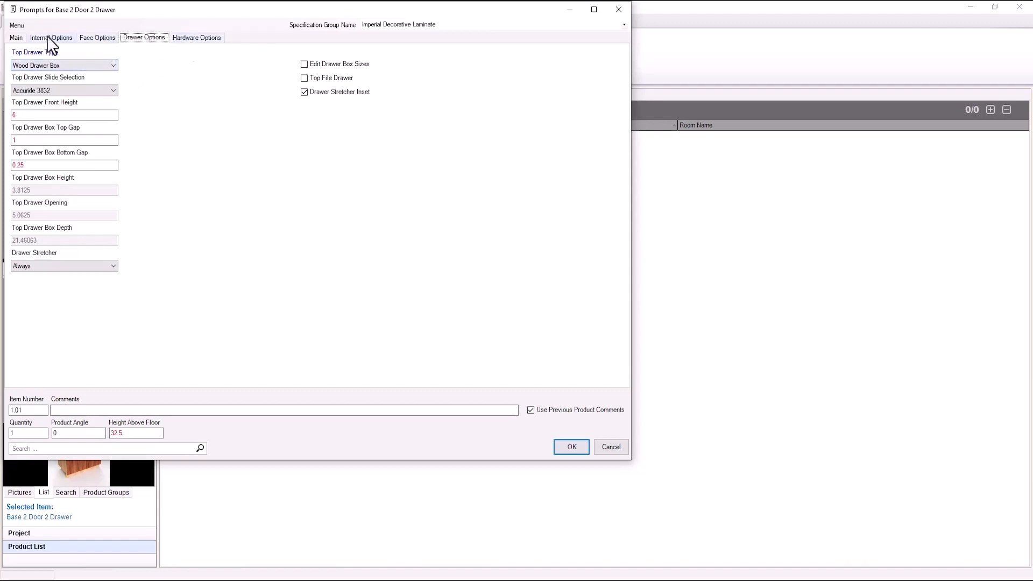
left_click(16, 38)
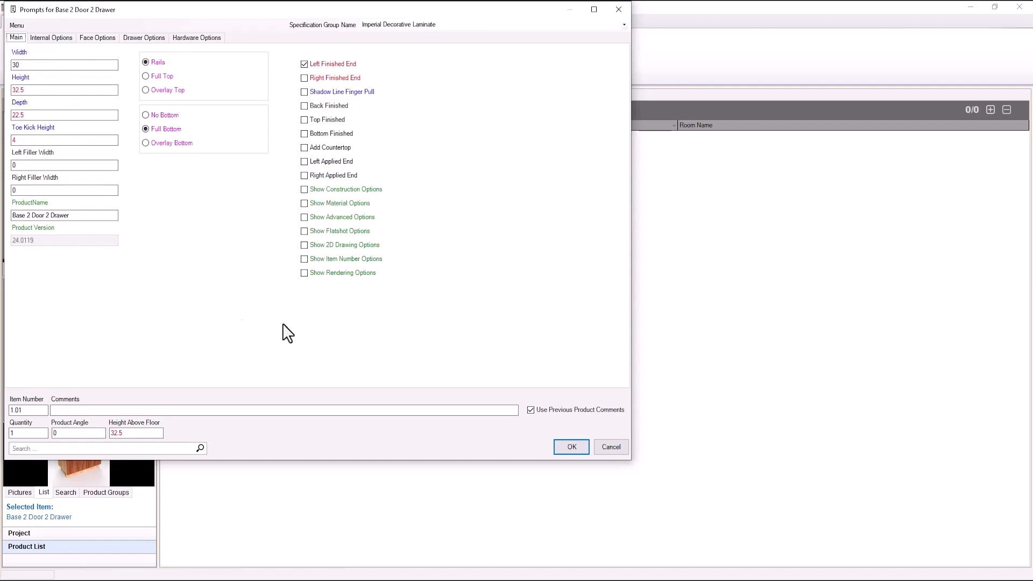
key("Return")
Step: Add a product from the Sink Cabinets category to the Break Room
left_click_drag(151, 308, 152, 404)
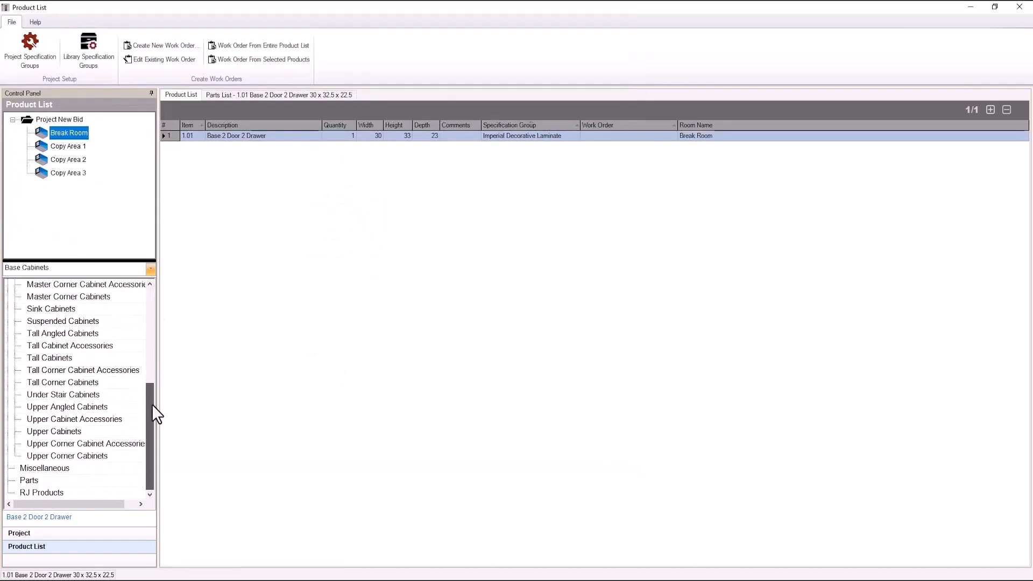
left_click(47, 309)
right_click(32, 317)
left_click(83, 325)
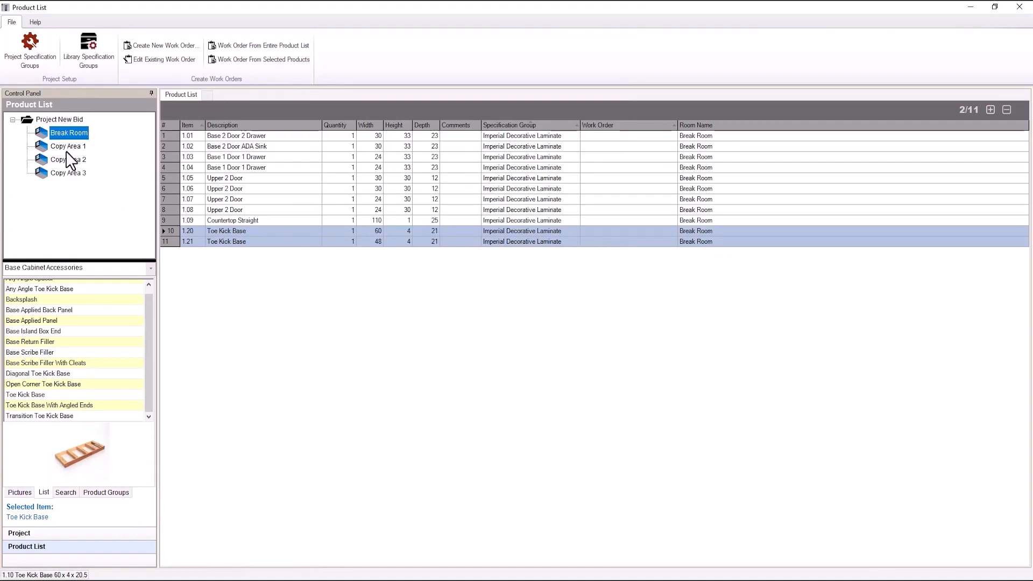
Step: Copy all products of Copy Area 2 into Copy Area 3
left_click(67, 146)
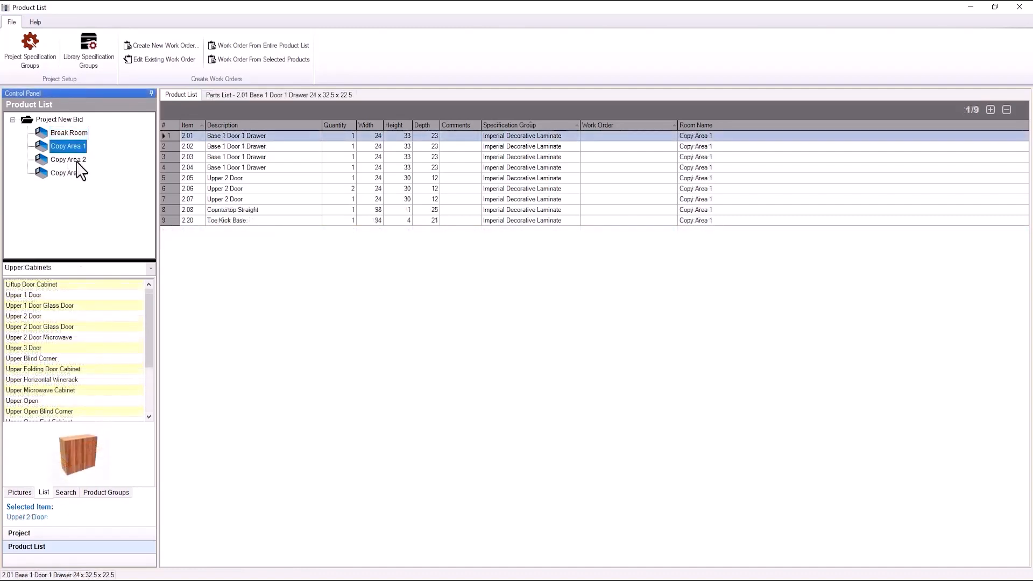
left_click(76, 161)
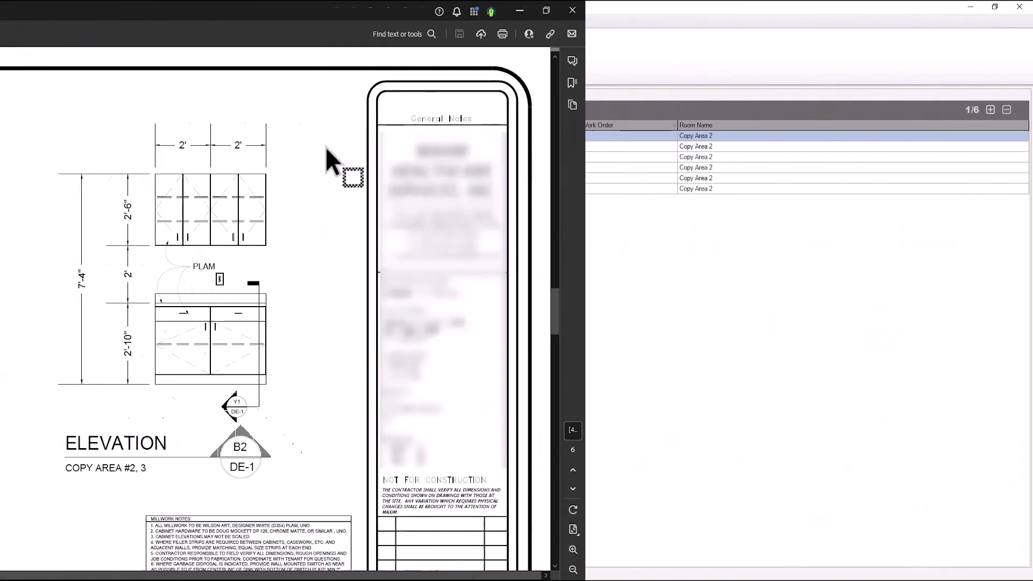
left_click_drag(227, 137, 225, 184)
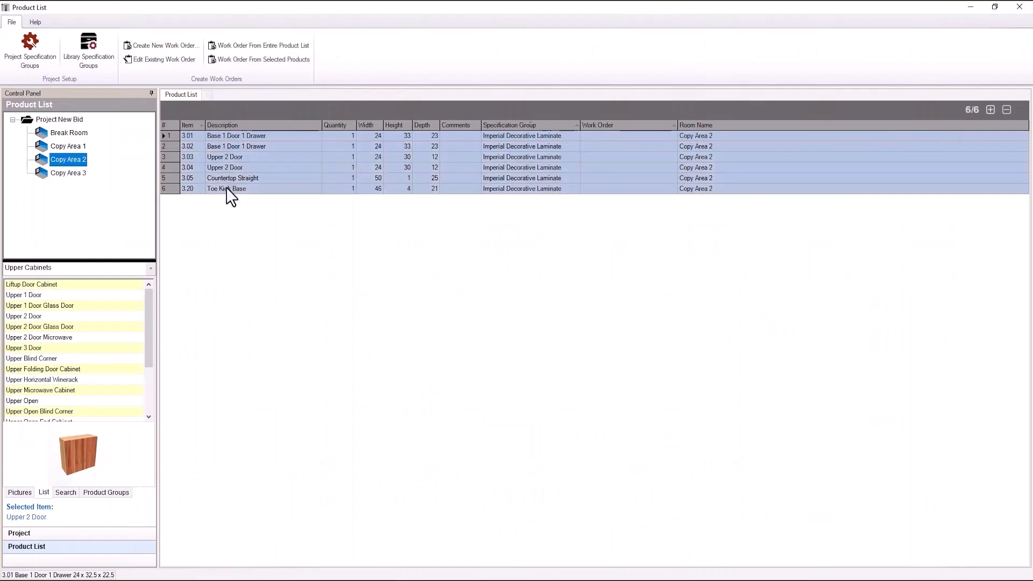
right_click(226, 188)
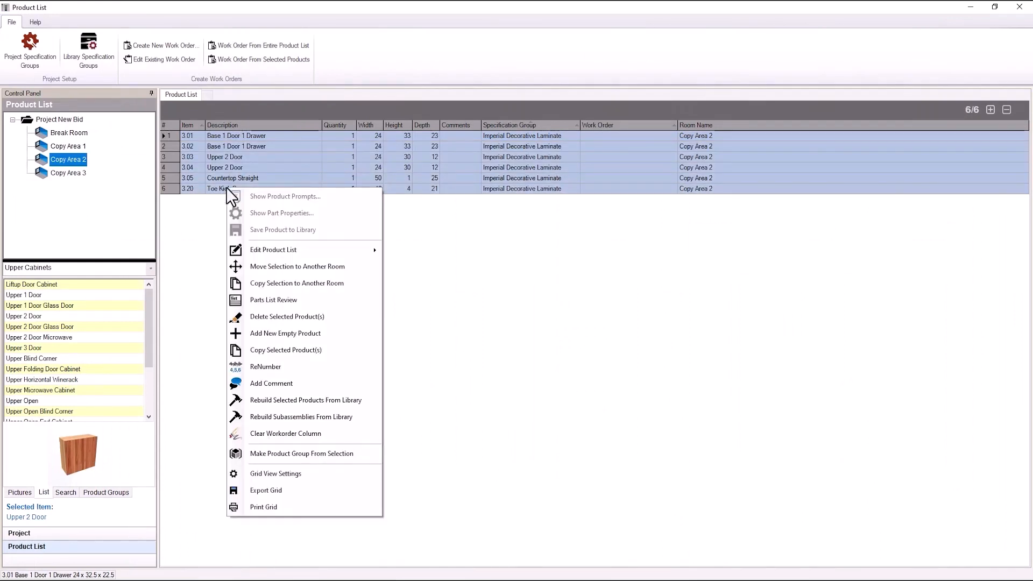
left_click(289, 283)
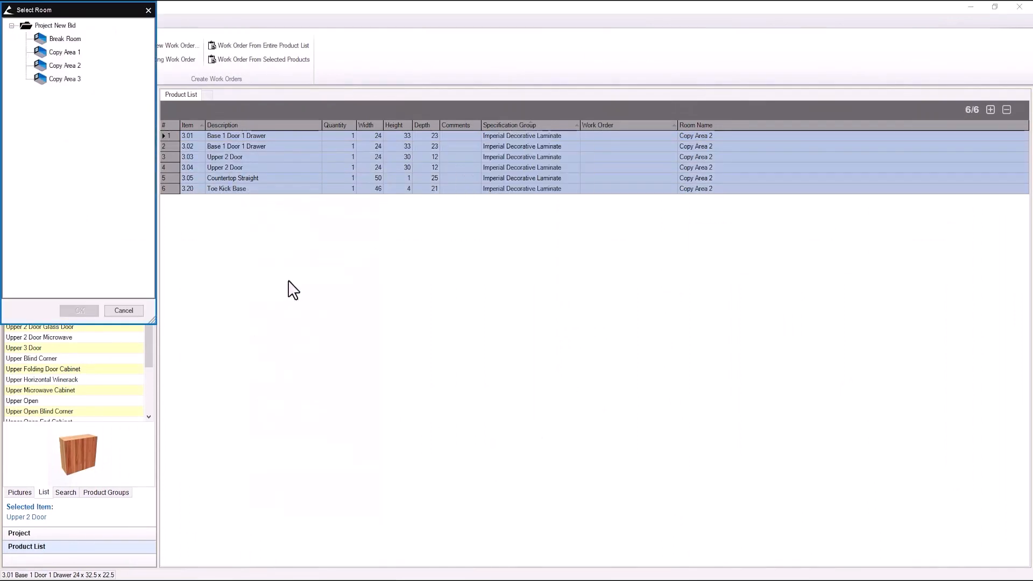
left_click(65, 79)
left_click(80, 311)
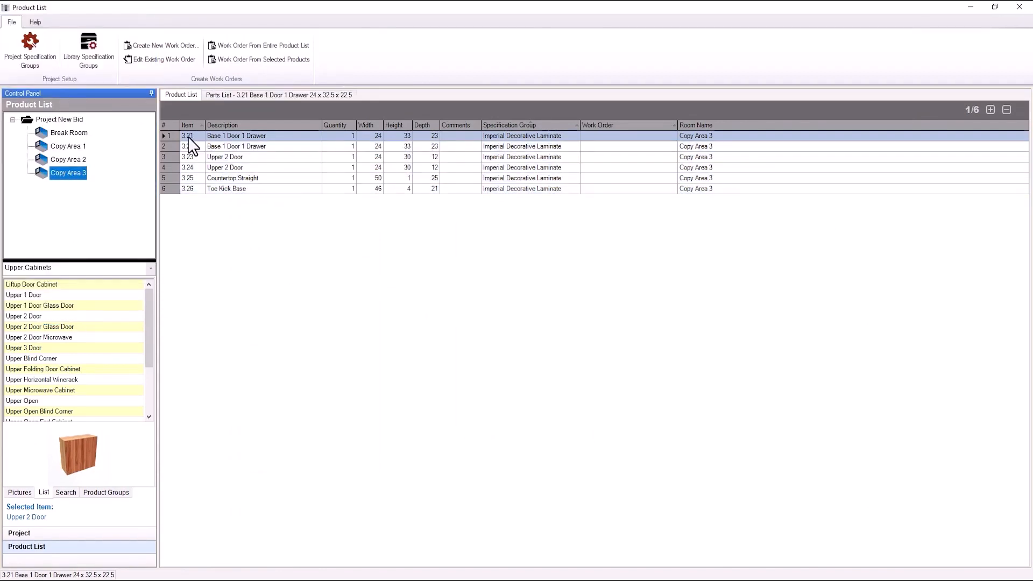
key("Return")
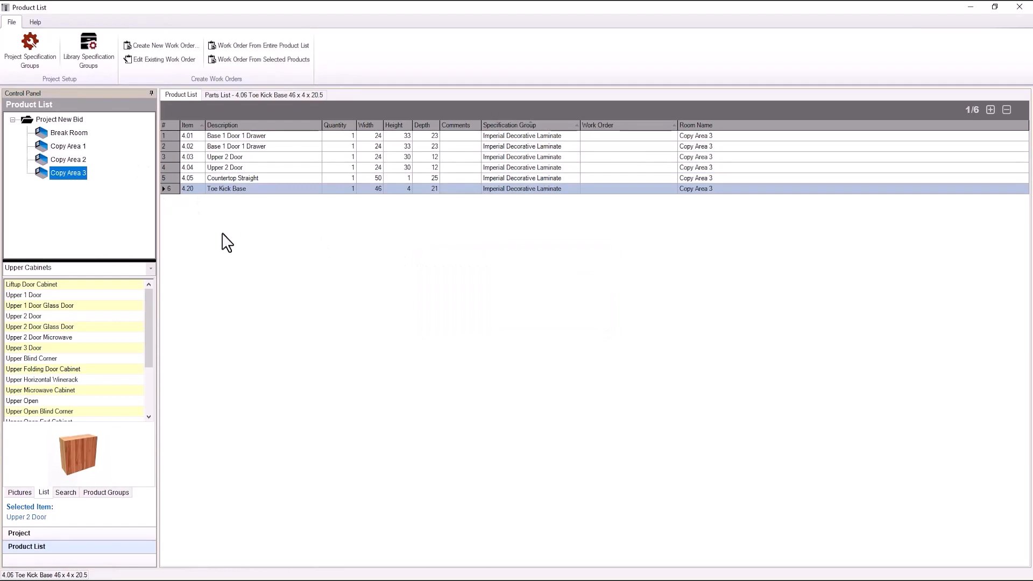